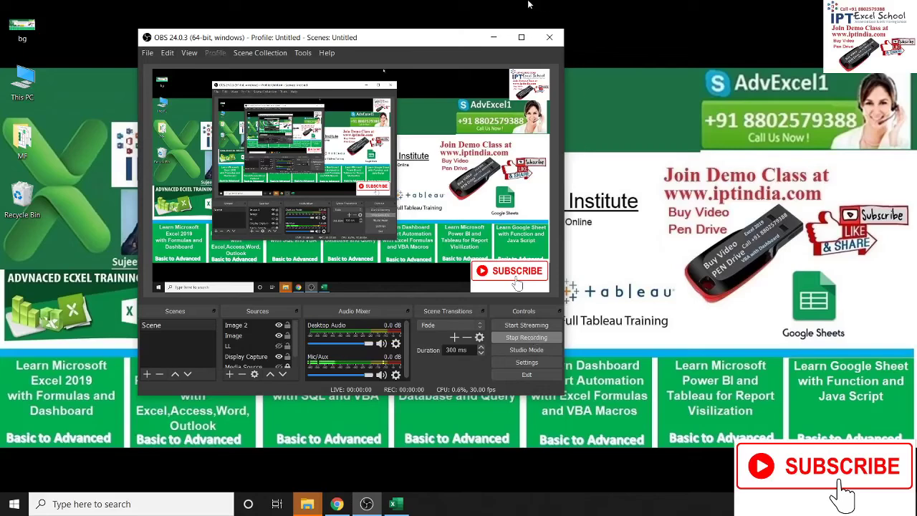
Step: Minimize the OBS recorder and bring the Excel workbook Book1 back on screen
left_click(493, 37)
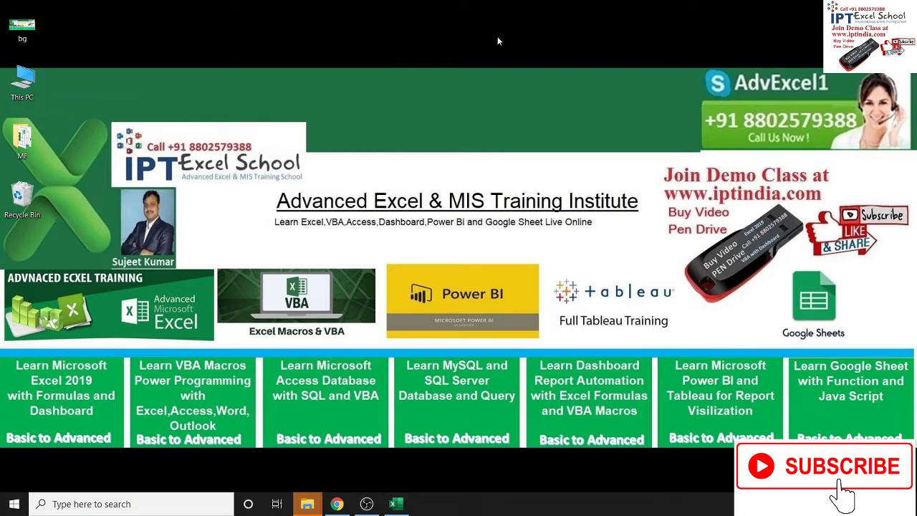
left_click(396, 504)
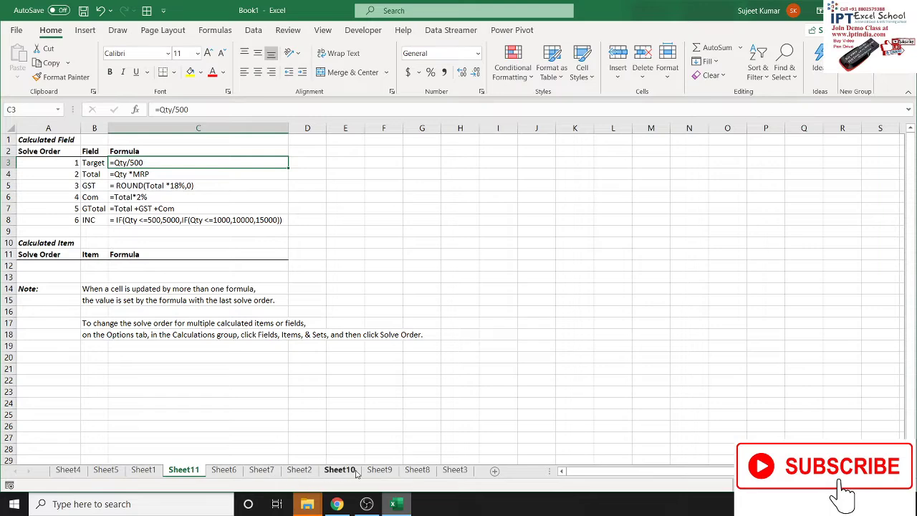
Step: Copy the Name/City/Qty/MRP/Month data A1:E123 from Sheet8
left_click(377, 471)
left_click(396, 471)
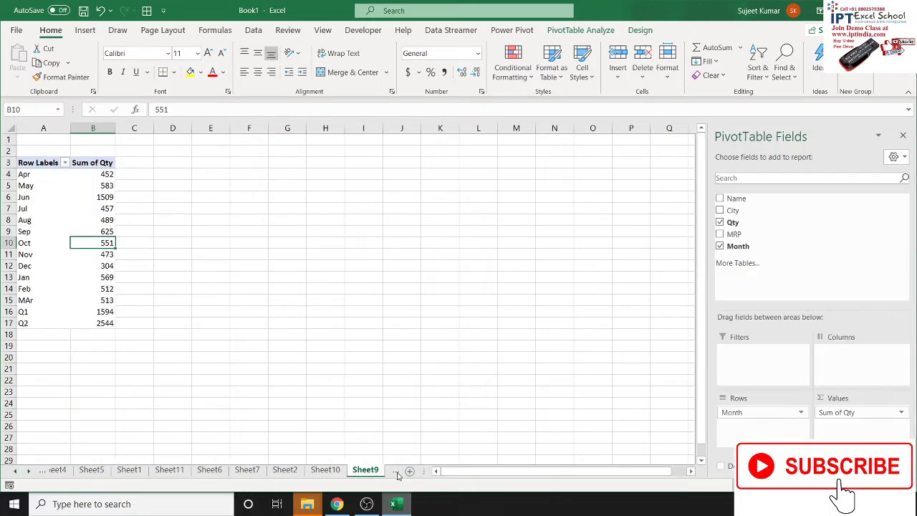
left_click(396, 470)
left_click(382, 470)
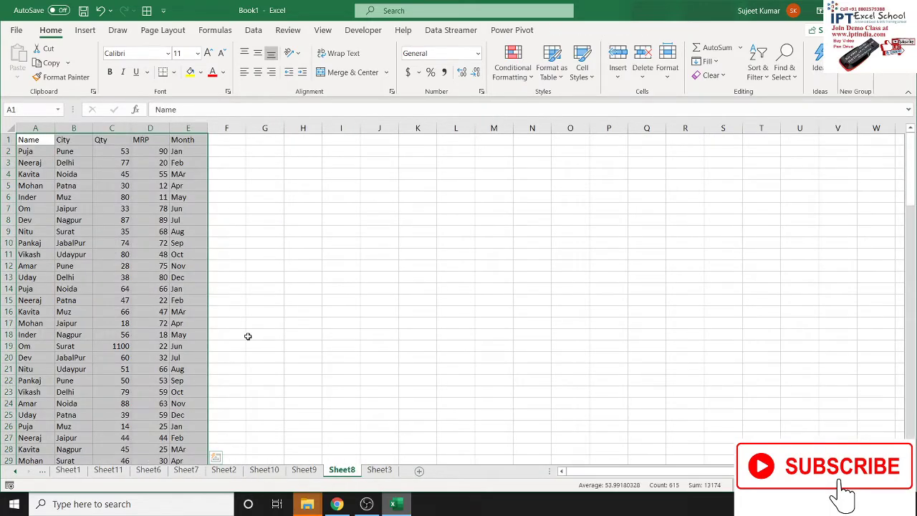
key("ctrl+Down")
key("ctrl+Up")
key("ctrl+shift+Right")
key("ctrl+shift+Down")
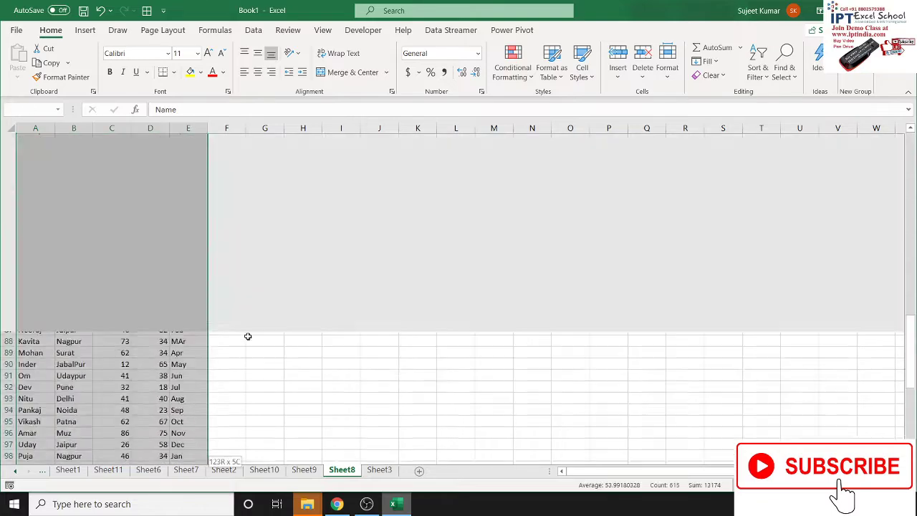
key("ctrl+c")
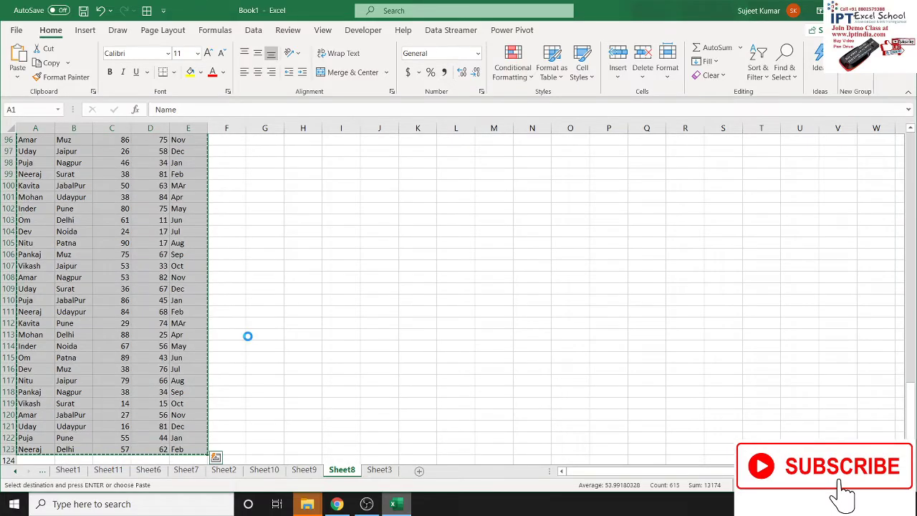
Step: Paste the data into new workbook Book2 and close Book1 without saving
key("ctrl+v")
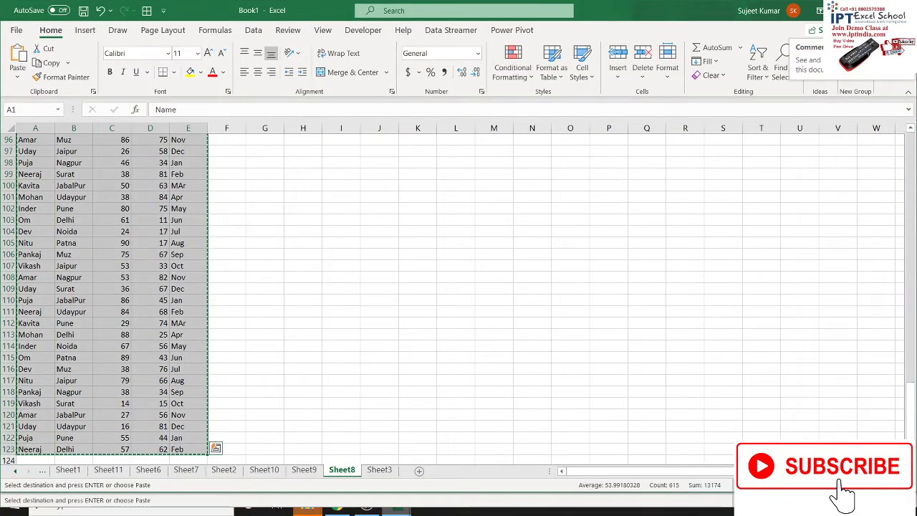
key("ctrl+w")
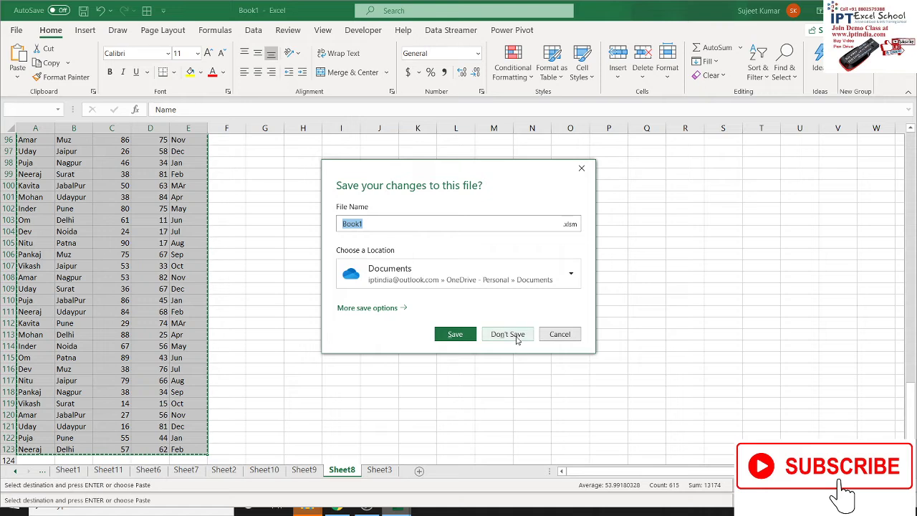
left_click(517, 337)
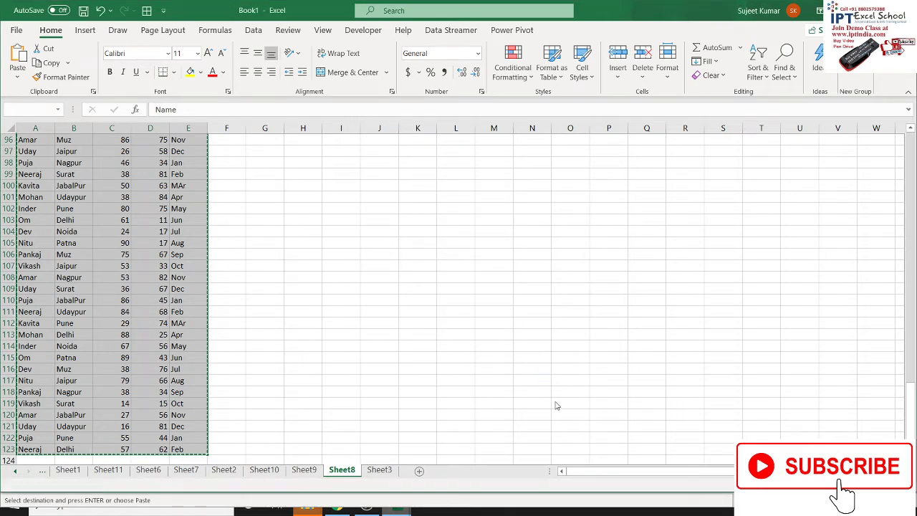
Step: Return to Book2 and select the full data table A1:E123
left_click(462, 291)
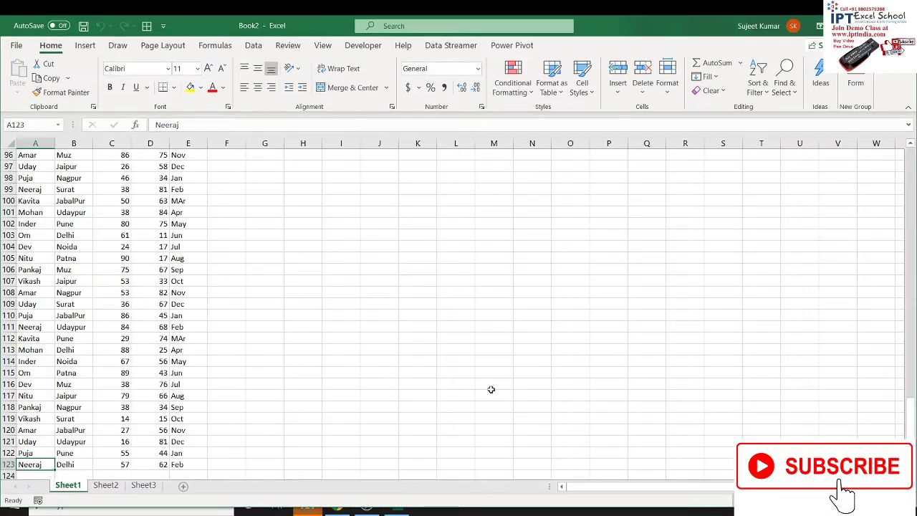
left_click(79, 257)
key("ctrl+Up")
key("Left")
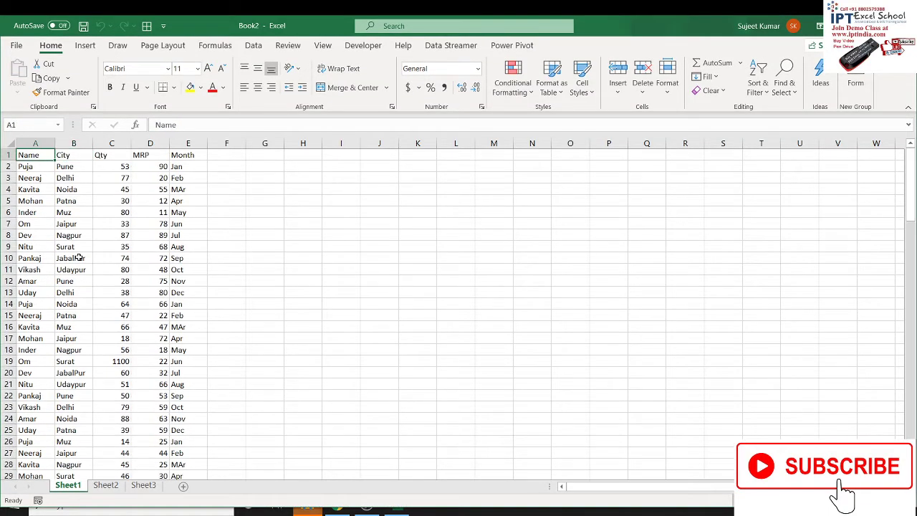
key("ctrl+shift+Right")
key("ctrl+shift+Down")
Step: Create a PivotTable on a new Sheet4 with Name in the Rows area
left_click(84, 45)
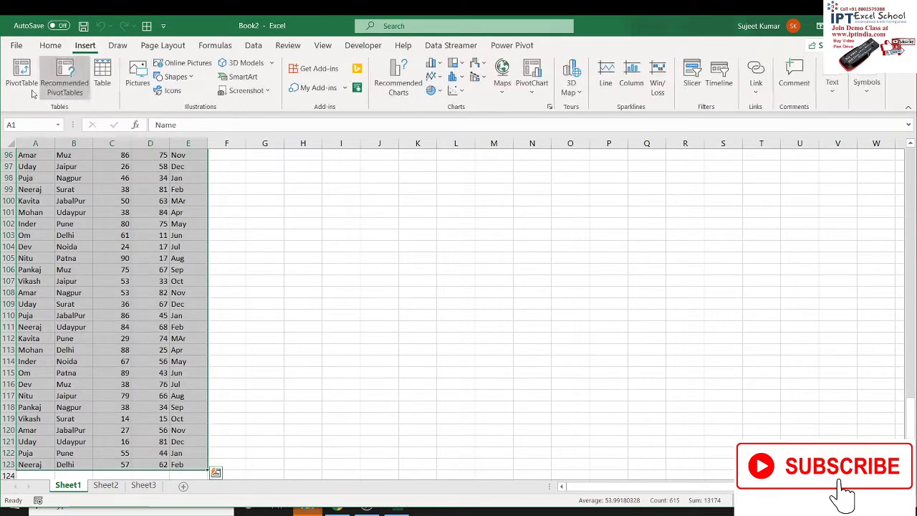
left_click(8, 84)
left_click(392, 323)
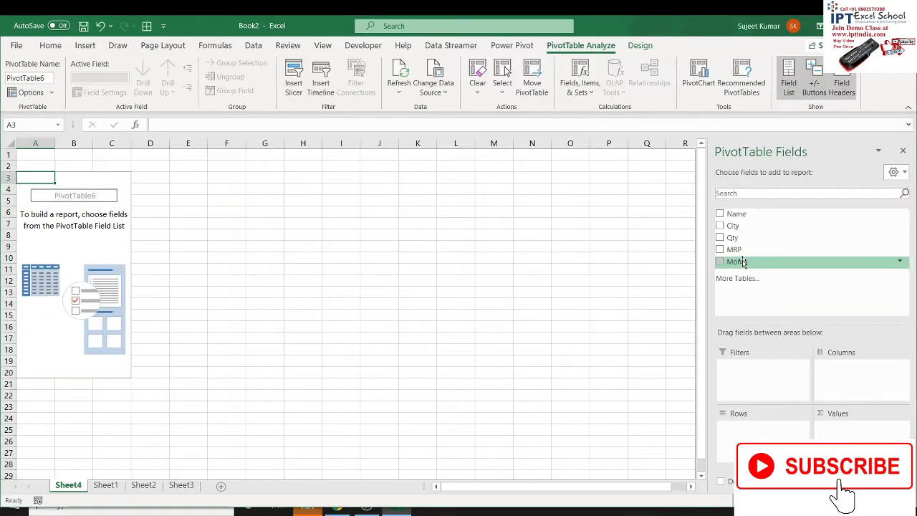
left_click_drag(736, 214, 780, 428)
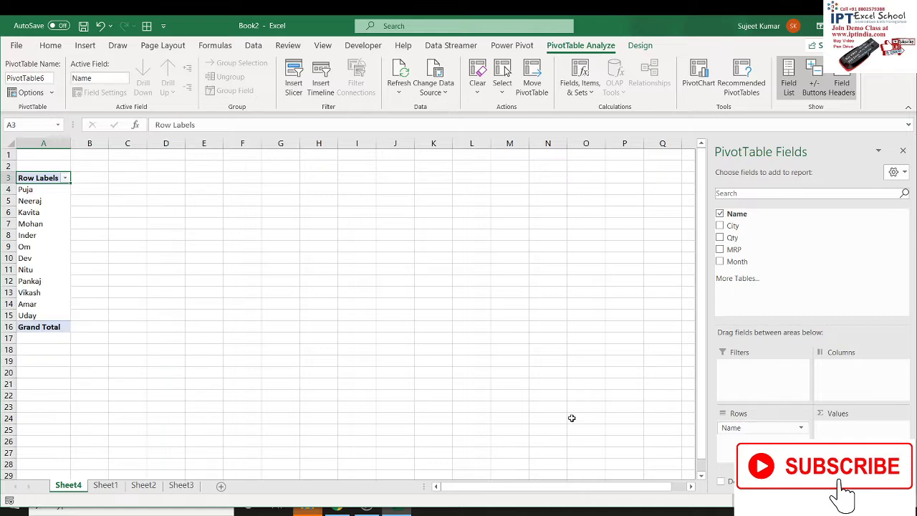
left_click(105, 485)
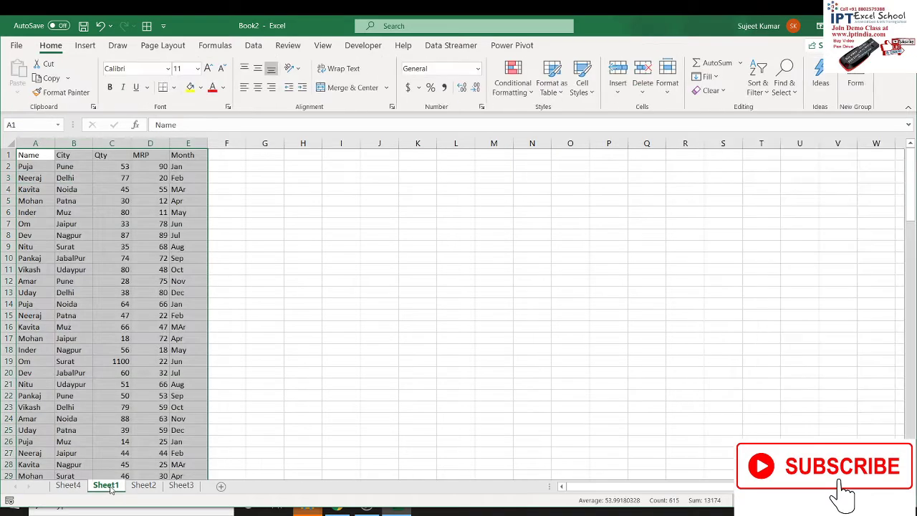
Step: Rename Sheet1 to Data
double_click(107, 485)
type("Data")
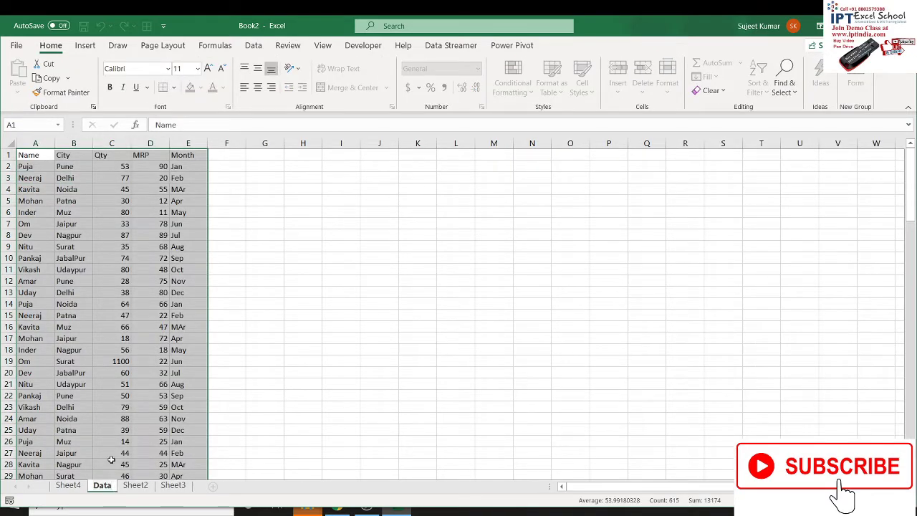
left_click(112, 454)
Step: Add a new record in row 124 with a name, Hajipur, 95, 69 and Mar
left_click(35, 427)
key("ctrl+Down")
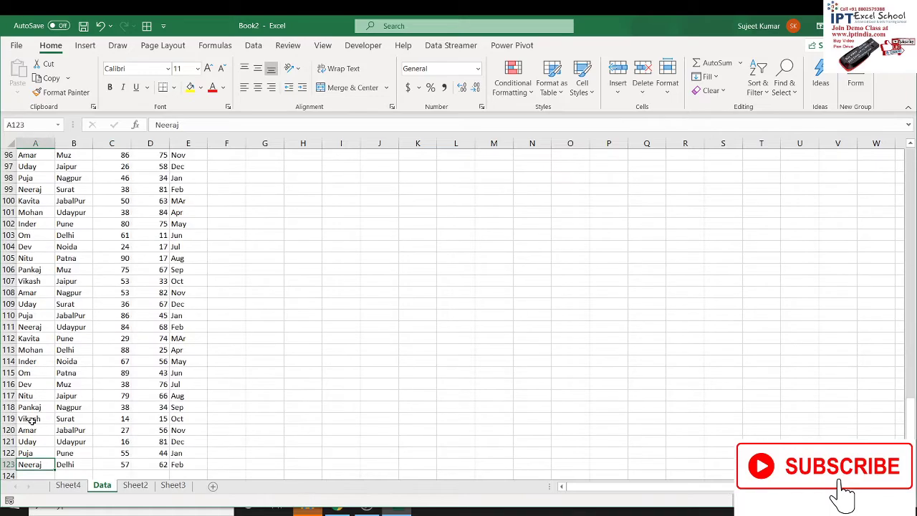
key("Down")
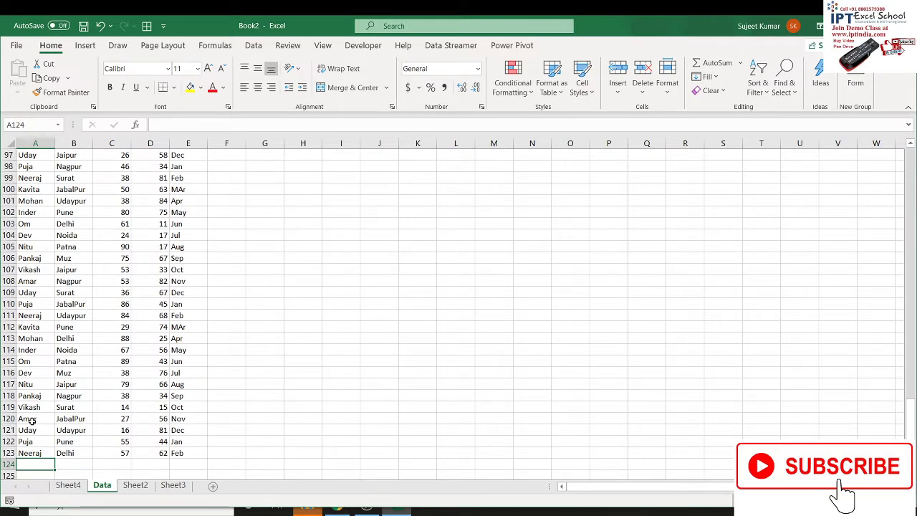
type("Titu")
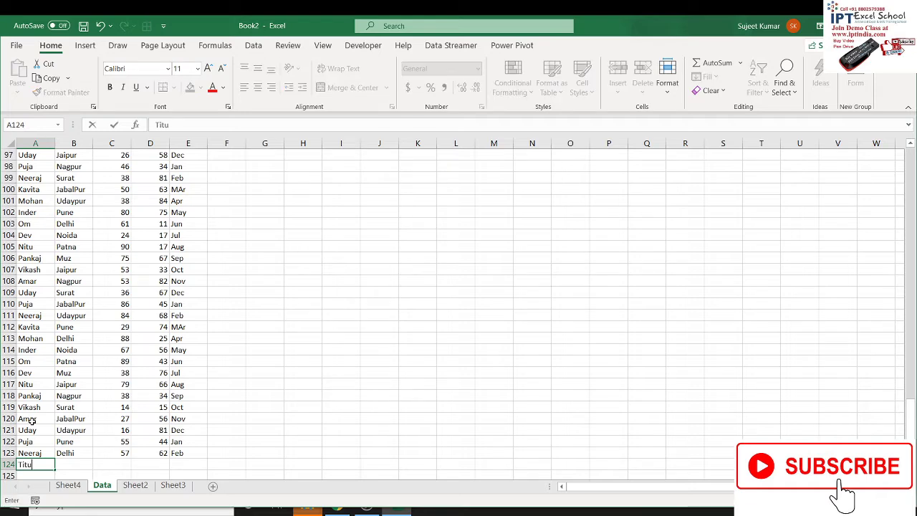
key("Tab")
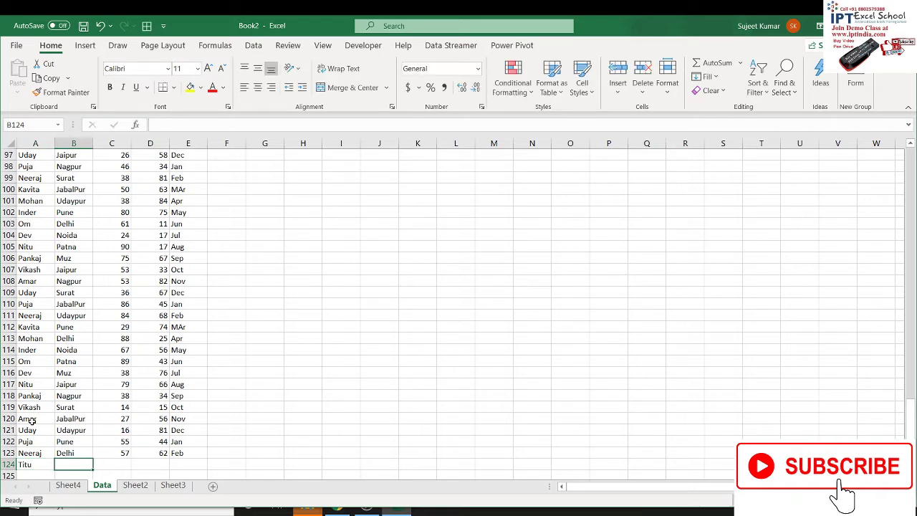
type("P")
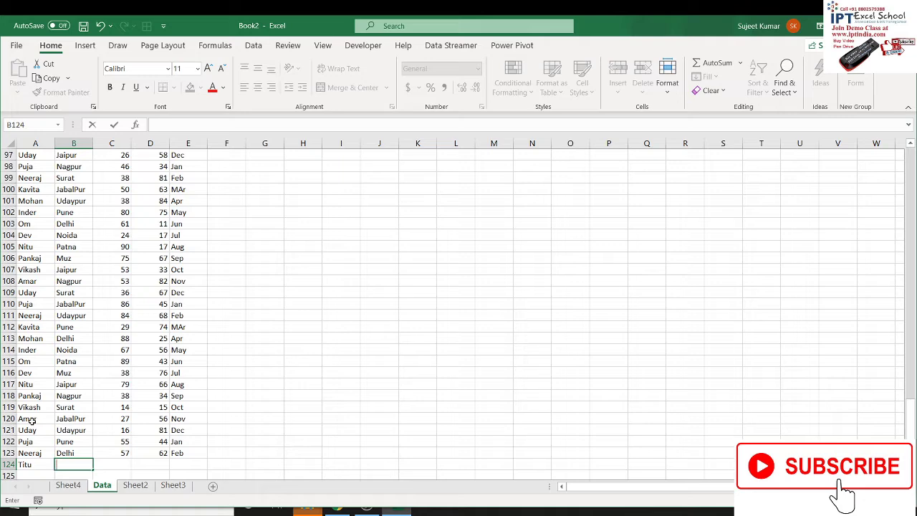
type("Hajipur")
key("Tab")
type("95")
key("Tab")
type("69")
key("Tab")
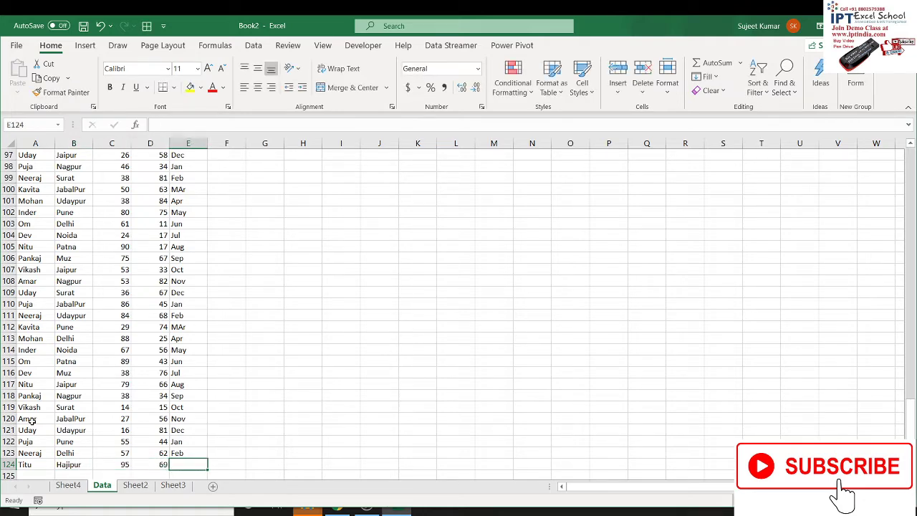
type("Mar")
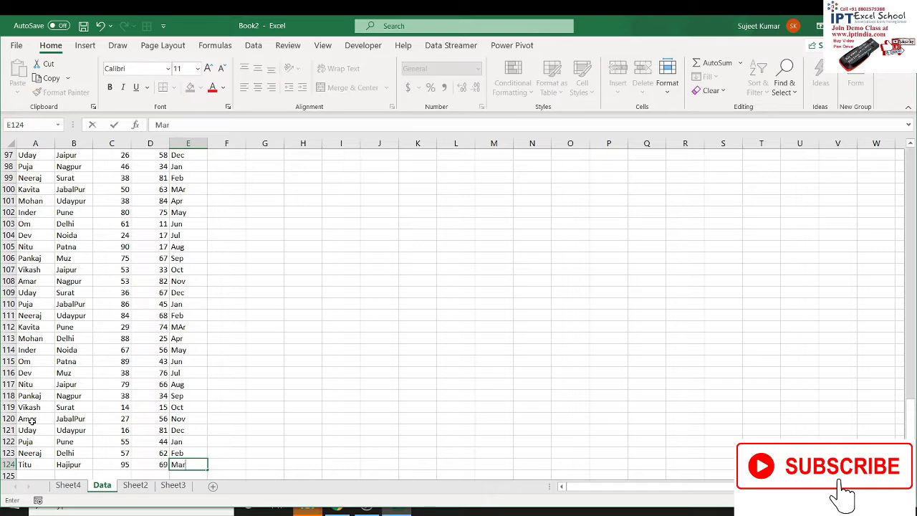
key("Return")
Step: Change PivotTable6's data source to Data!$A$1:$E$124 to include the new row
left_click(68, 485)
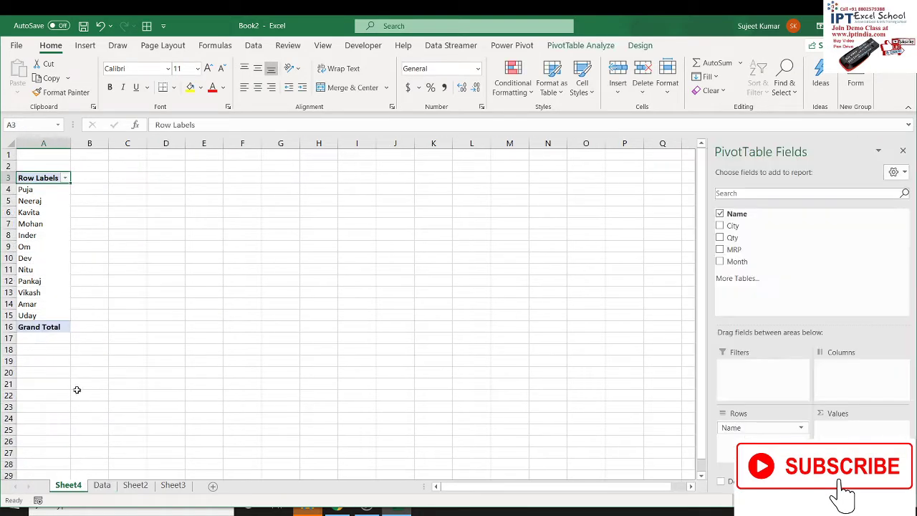
right_click(55, 279)
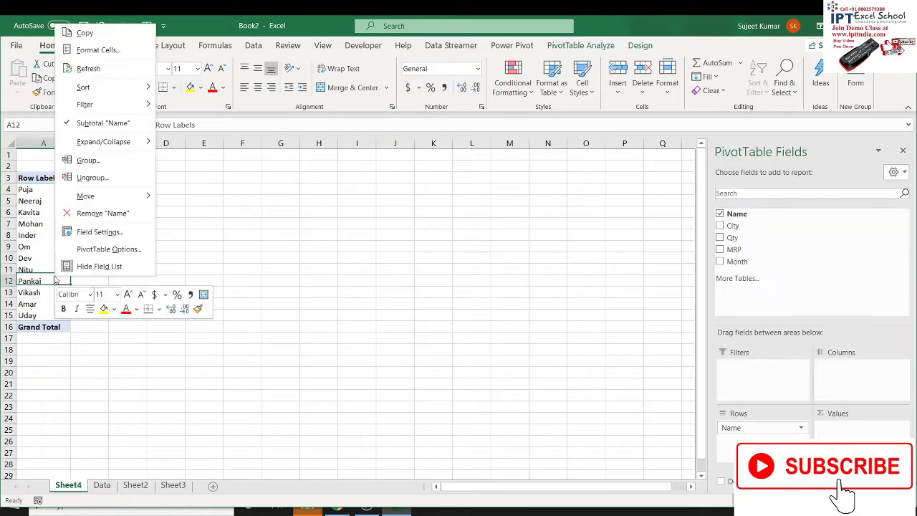
left_click(101, 69)
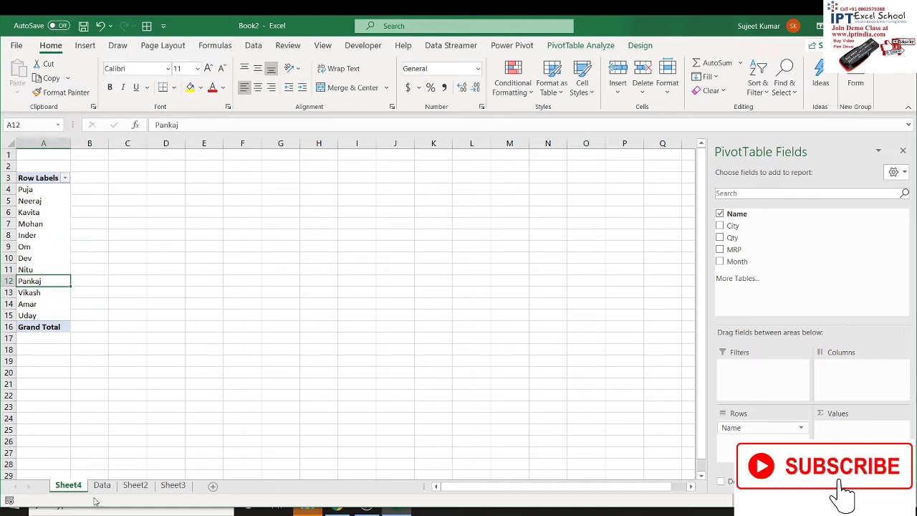
left_click(554, 47)
left_click(433, 85)
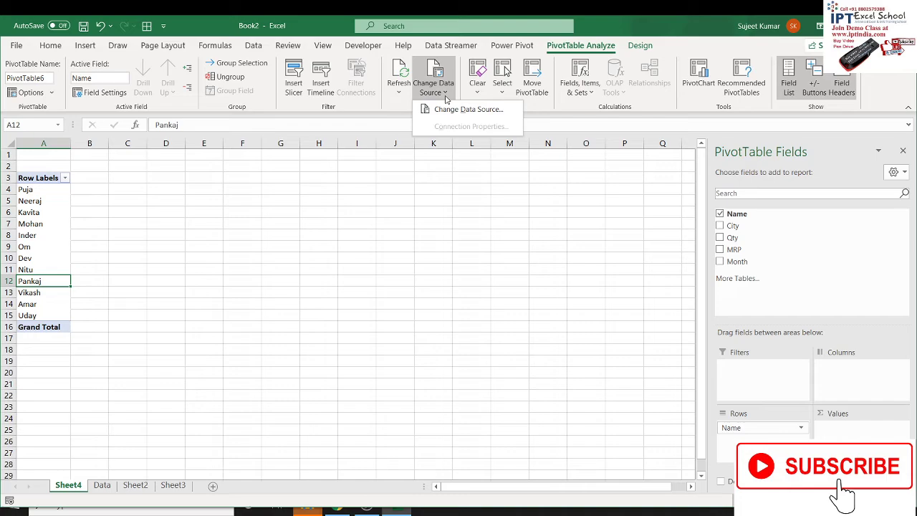
left_click(459, 113)
scroll(190, 177, "up", 2)
left_click(32, 155)
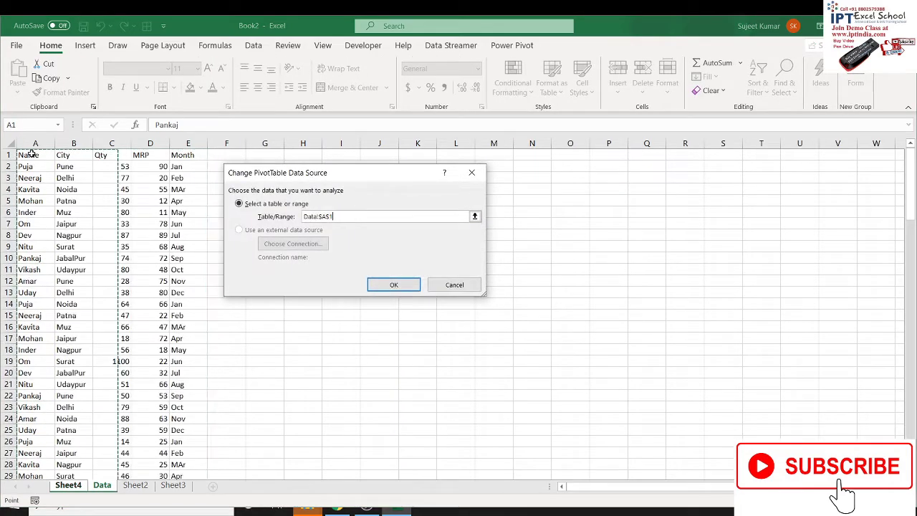
key("ctrl+shift+Right")
key("ctrl+shift+Down")
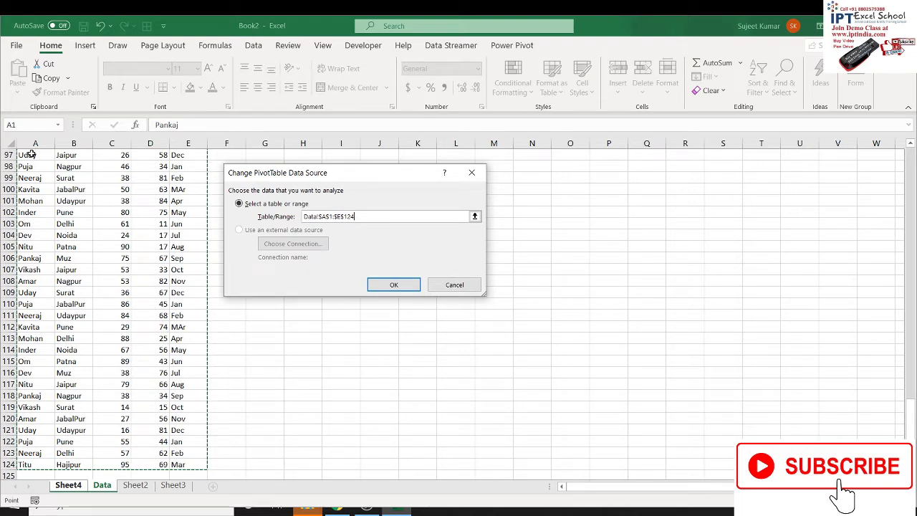
key("Return")
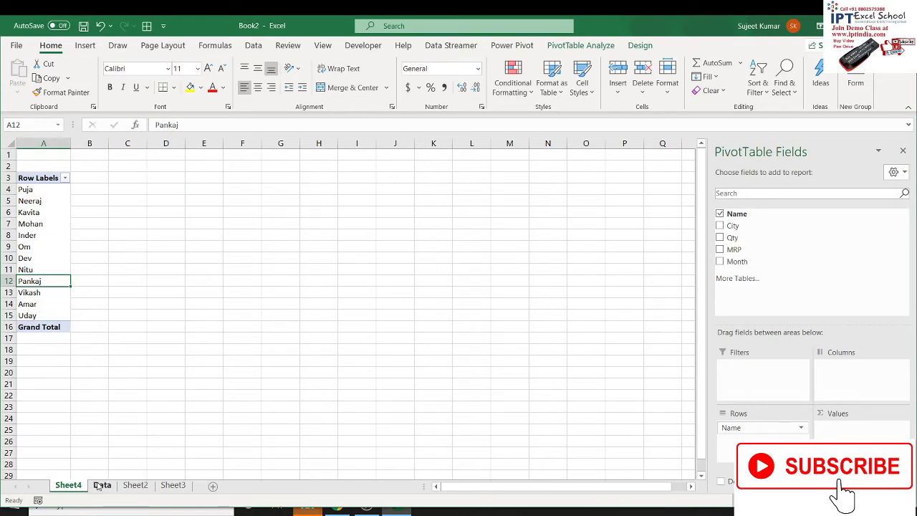
Step: Delete Sheet4
right_click(71, 488)
left_click(121, 337)
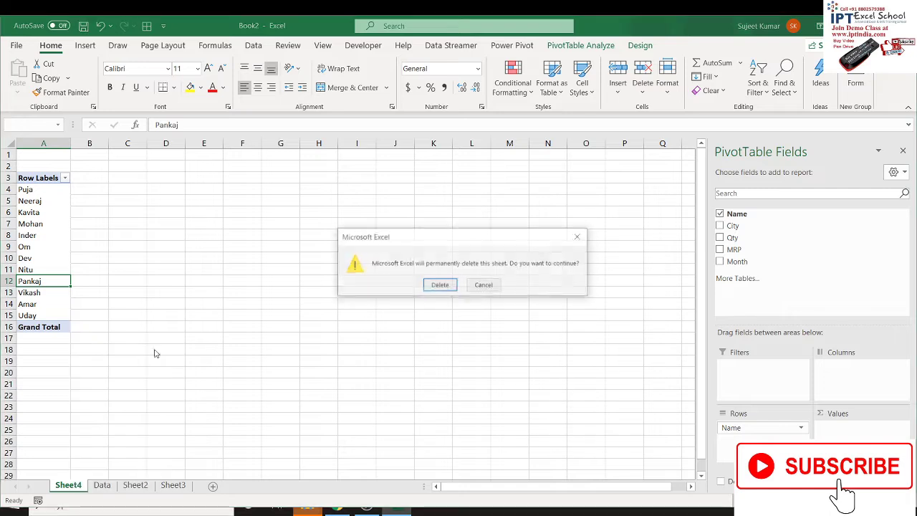
left_click(437, 285)
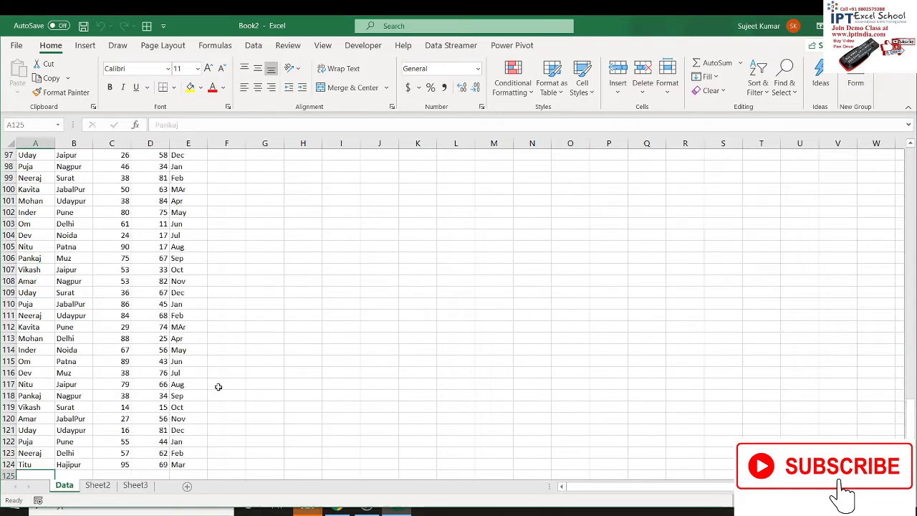
Step: Convert the range A1:E124 into a table with headers
left_click(65, 419)
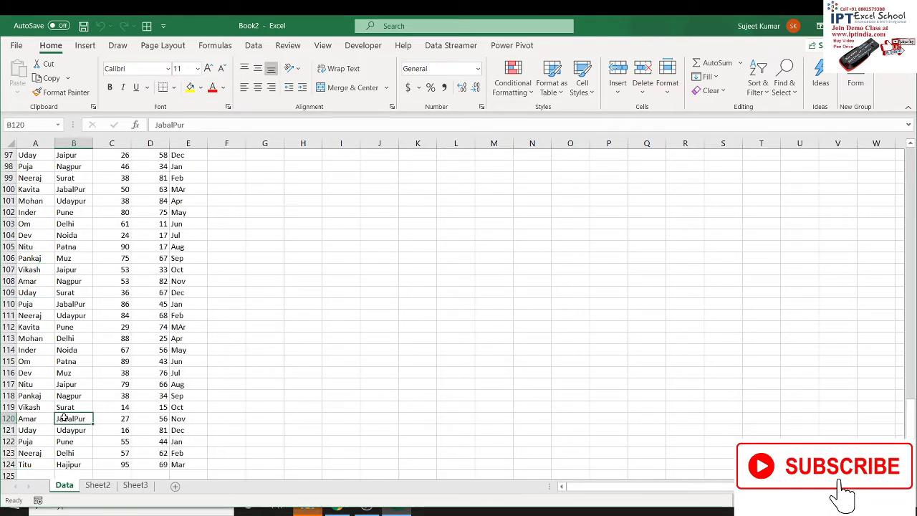
key("Up")
key("ctrl+Up")
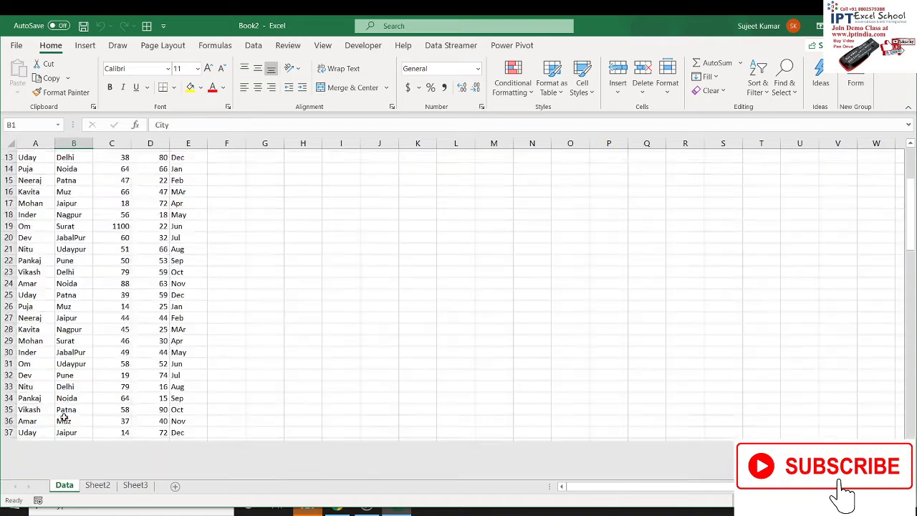
key("ctrl+Left")
key("ctrl+shift+Right")
key("ctrl+shift+Down")
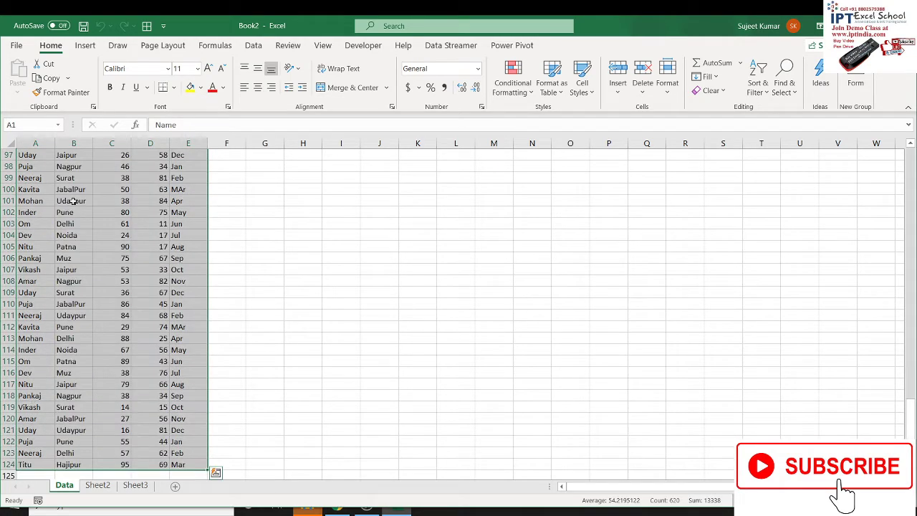
left_click(85, 45)
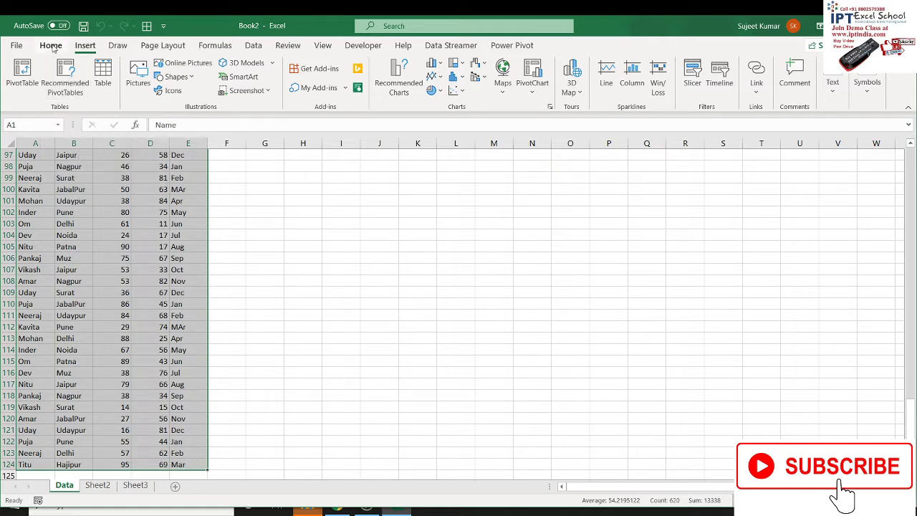
left_click(102, 75)
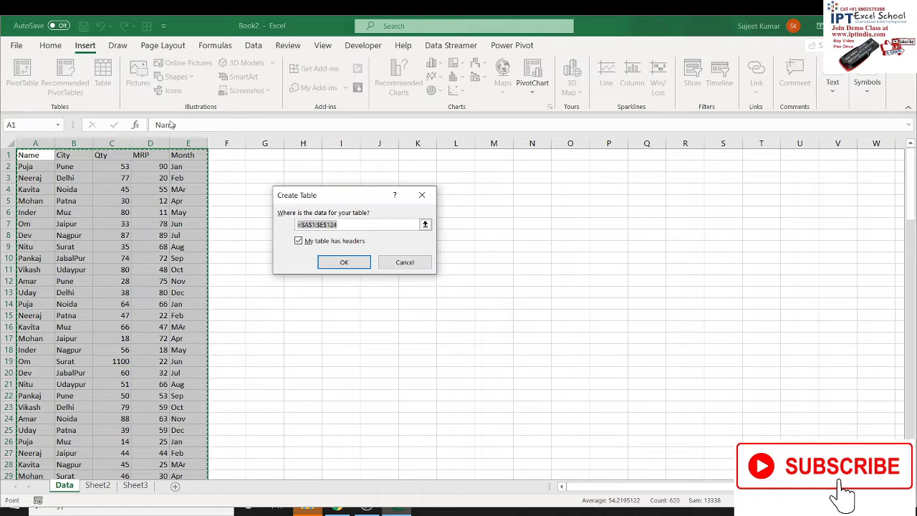
left_click(352, 264)
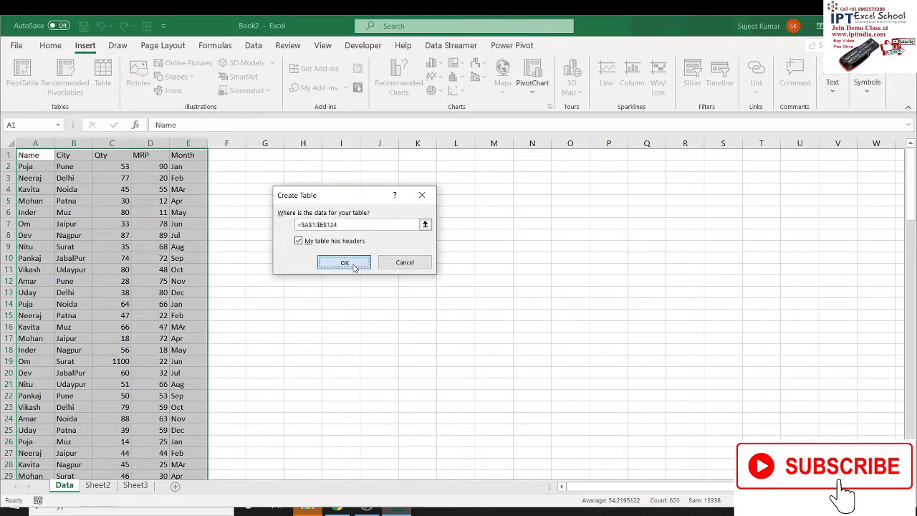
Step: Name the new table Data
left_click(34, 78)
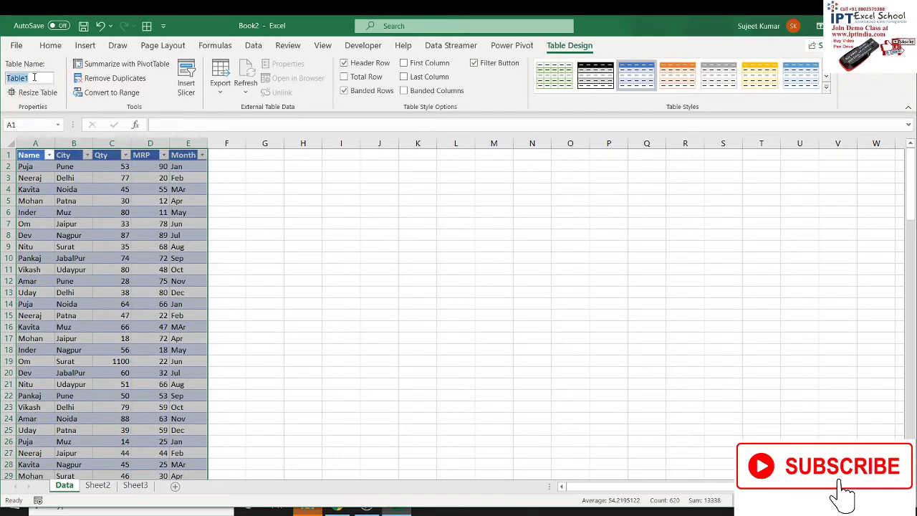
type("Data")
left_click(56, 163)
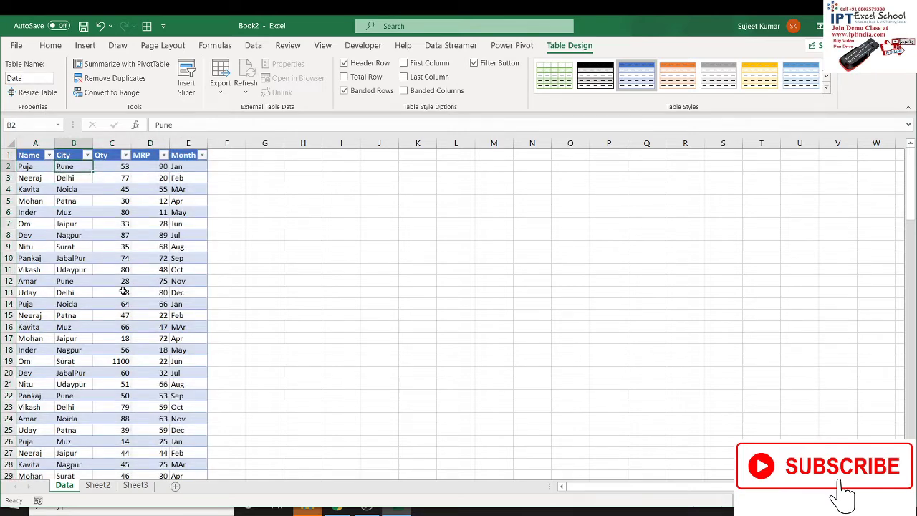
left_click(108, 486)
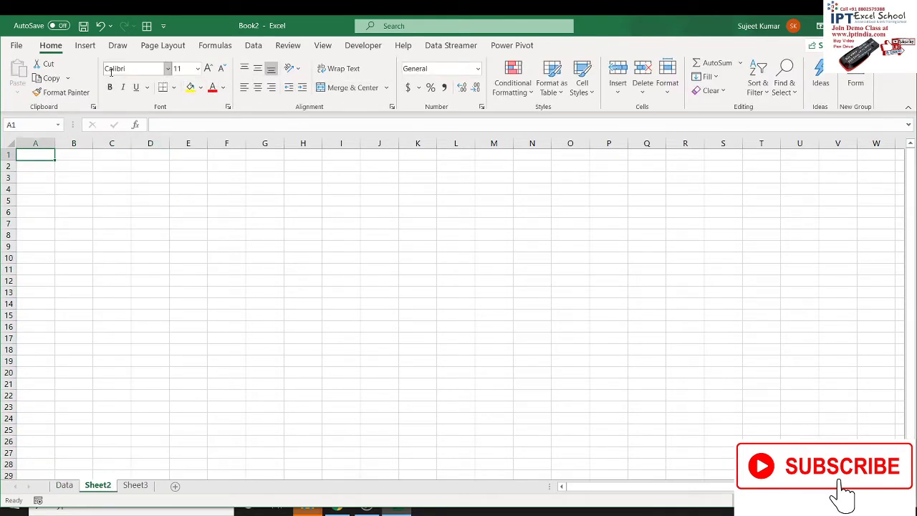
Step: Insert an empty PivotTable at Sheet2!$A$1 using the Data table as its source
left_click(86, 47)
left_click(65, 486)
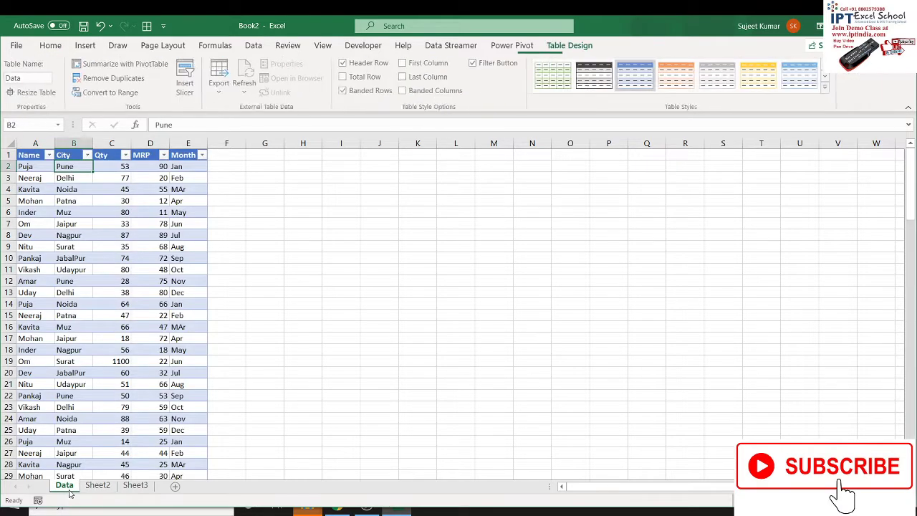
left_click(97, 347)
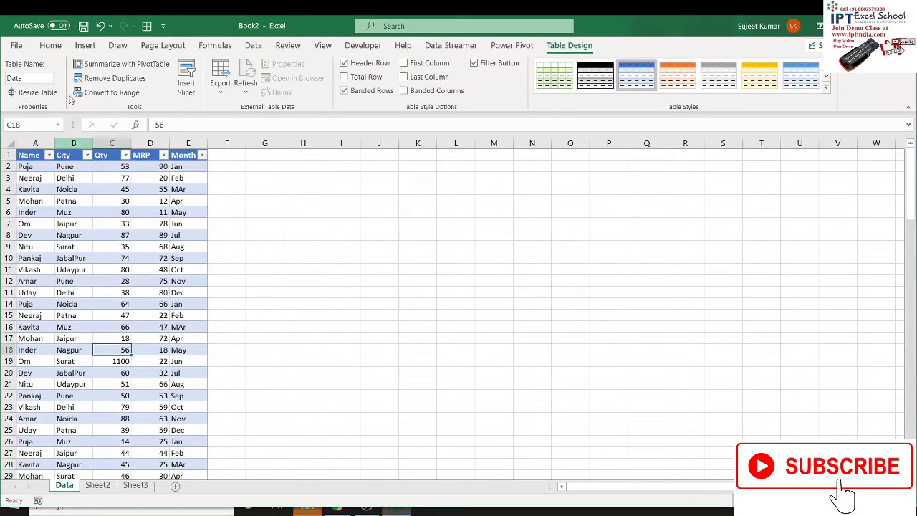
left_click(95, 486)
left_click(85, 45)
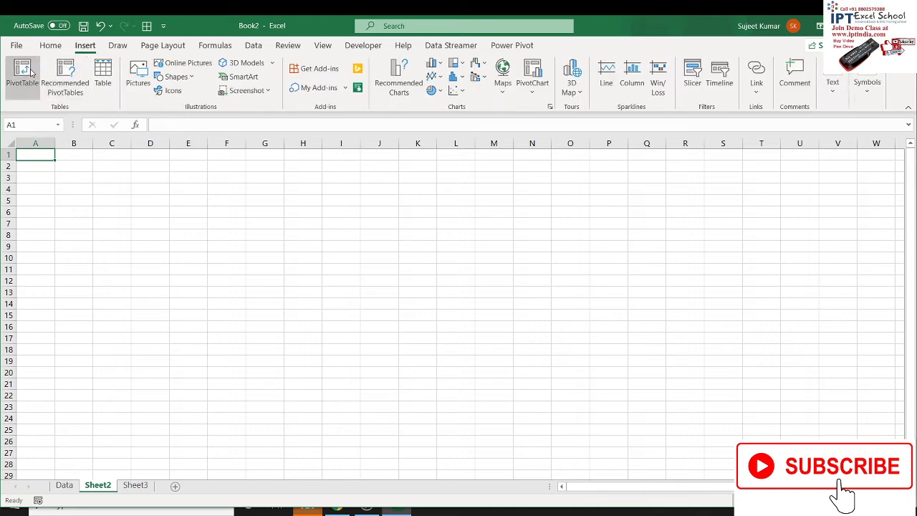
left_click(21, 71)
type("data")
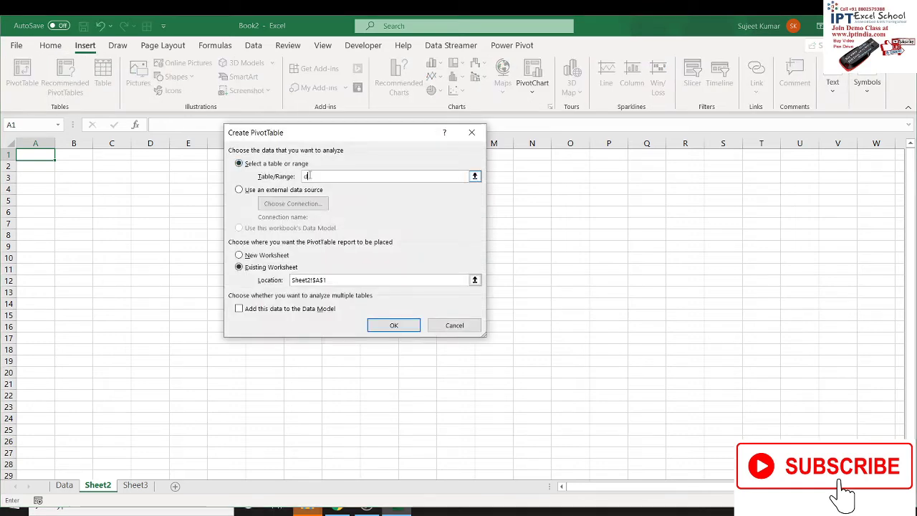
left_click(387, 326)
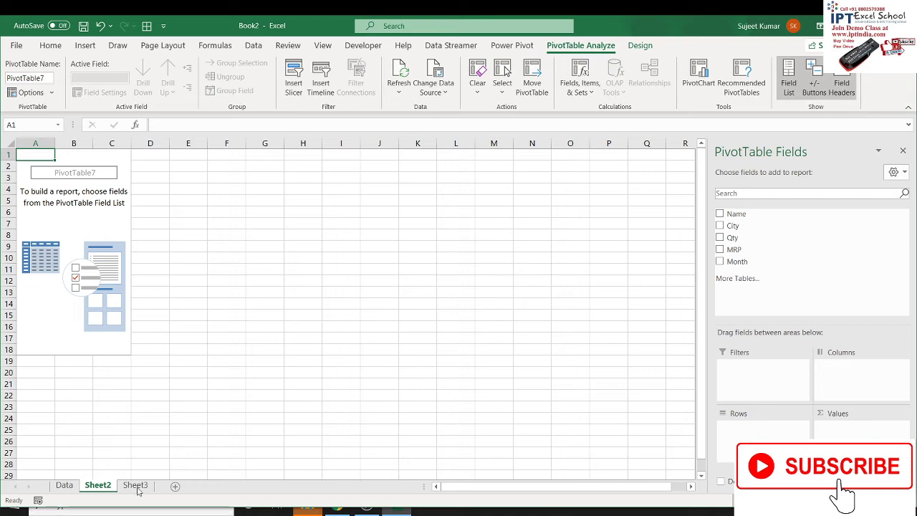
left_click(64, 485)
left_click(47, 410)
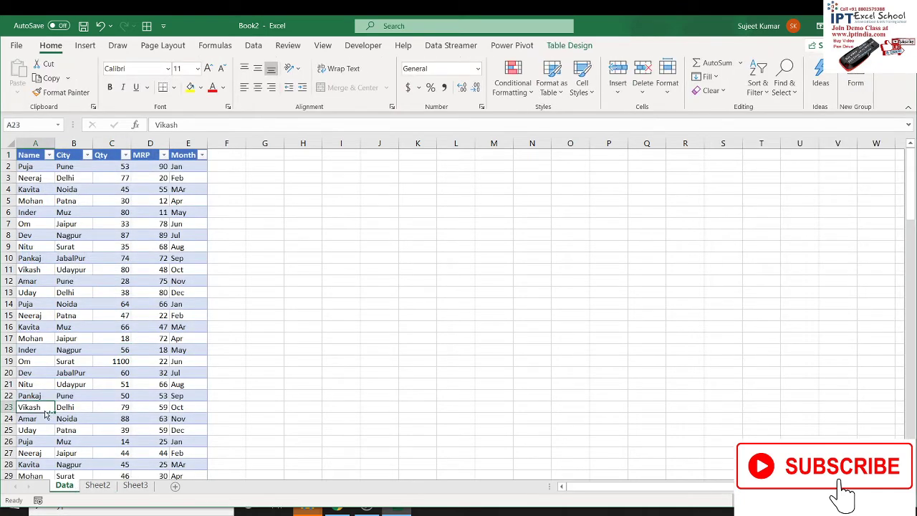
Step: Add row 125 to the Data table with a new name, Samt, 95, 65 and Mar
key("ctrl+Down")
key("Down")
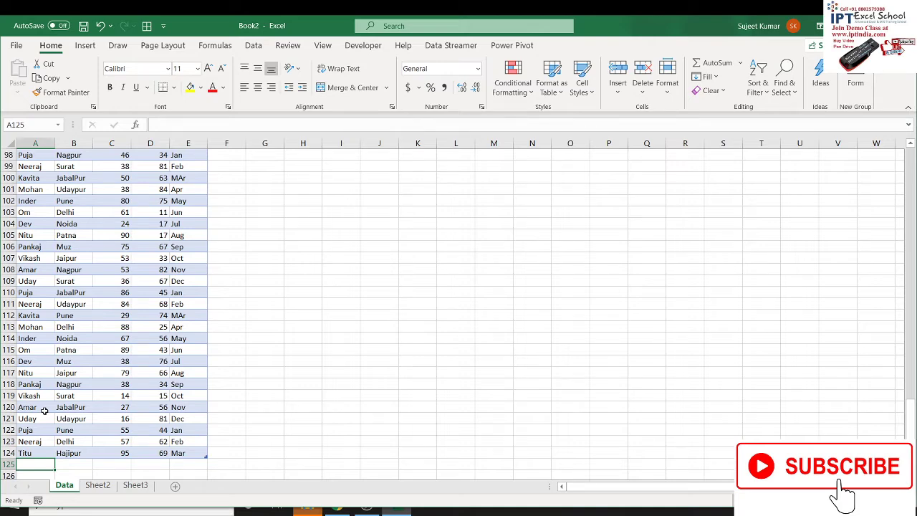
type("Titu")
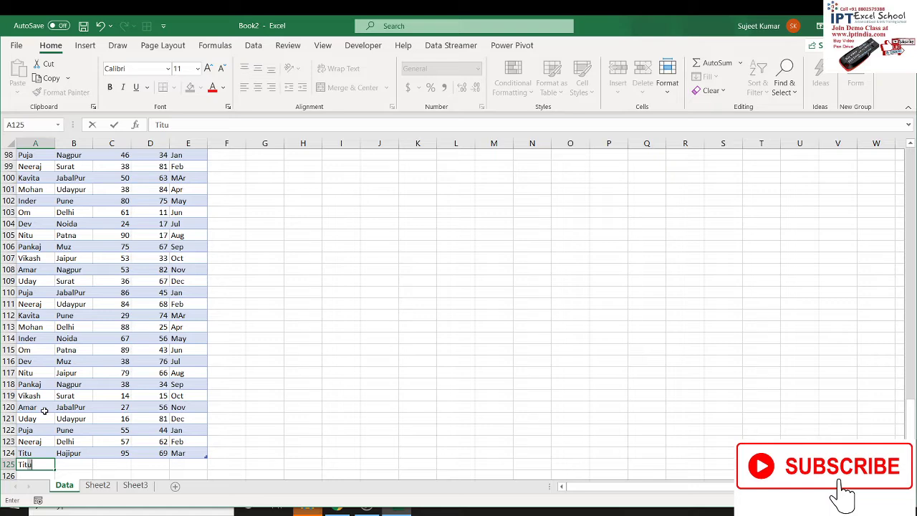
key("Escape")
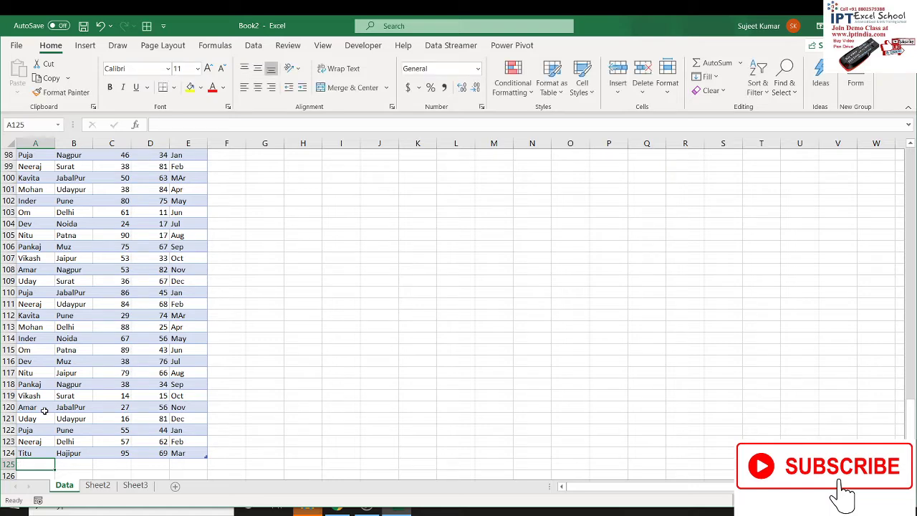
type("Shya")
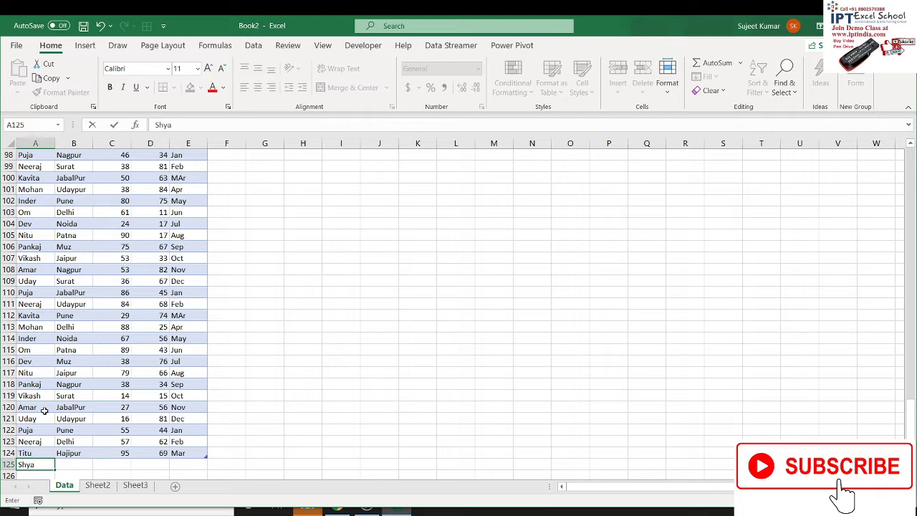
type("m")
key("Tab")
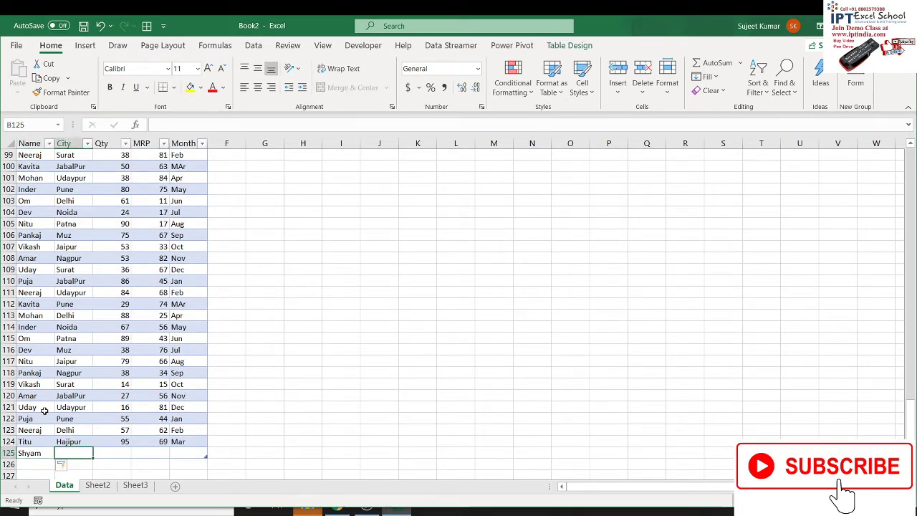
type("Samt")
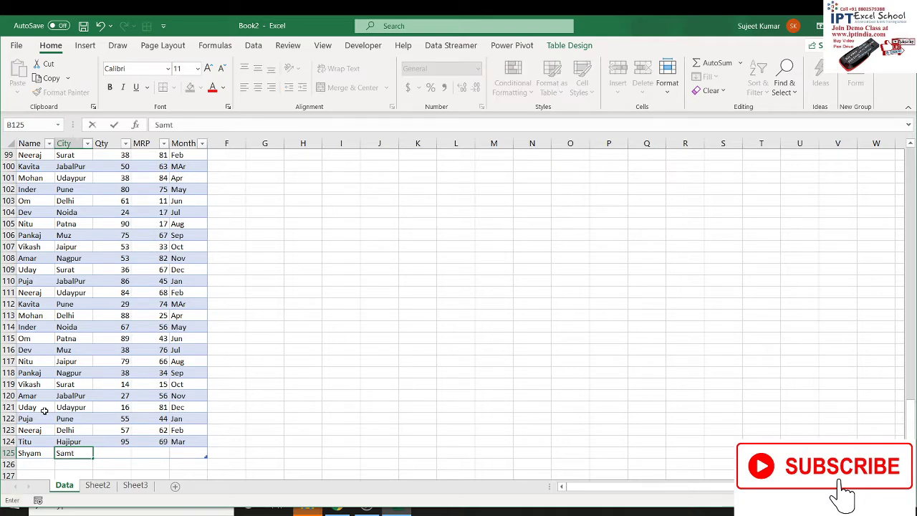
key("Tab")
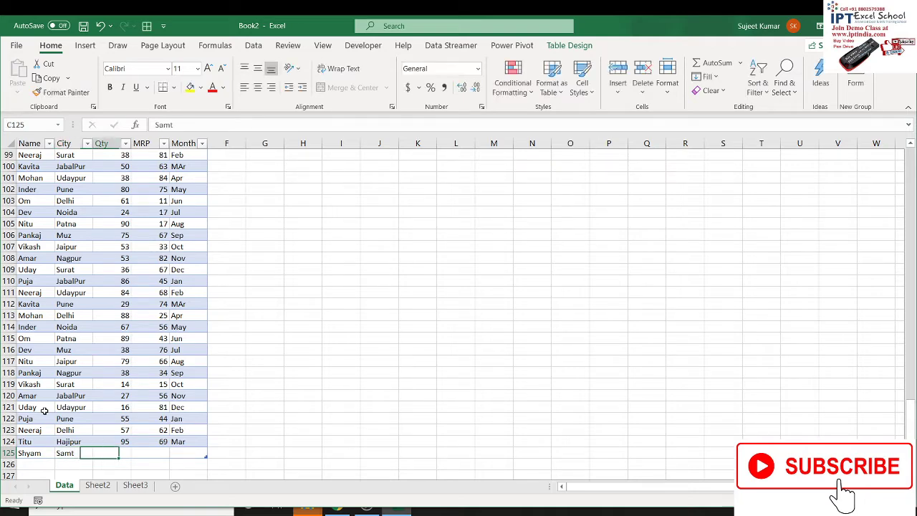
type("95")
key("Tab")
type("65")
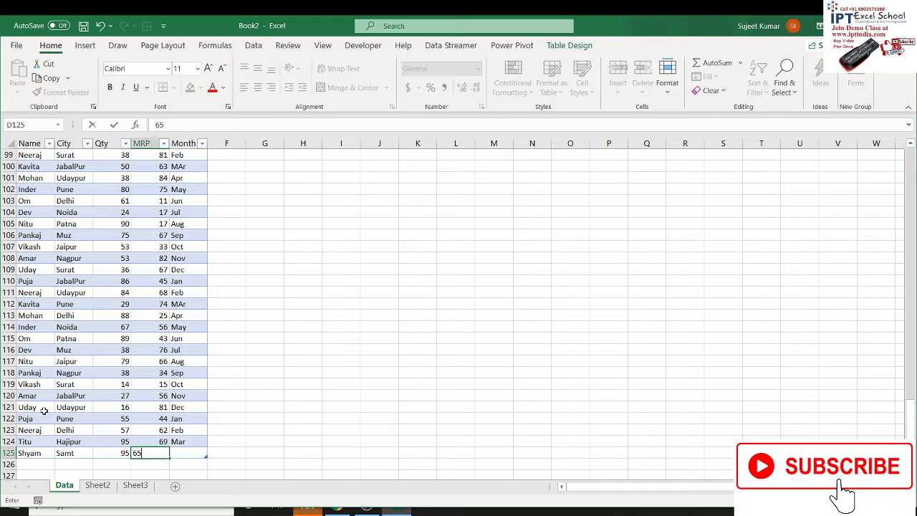
key("Tab")
type("Mar")
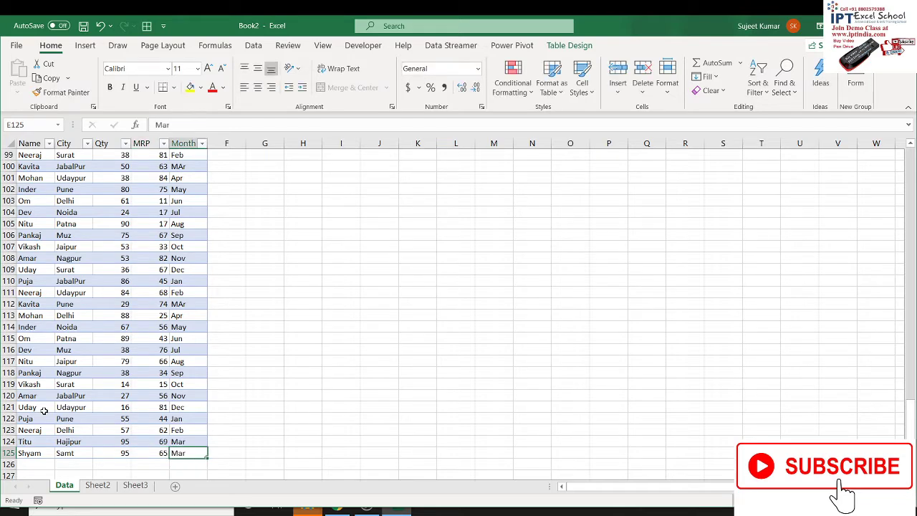
key("ctrl+Return")
left_click(98, 485)
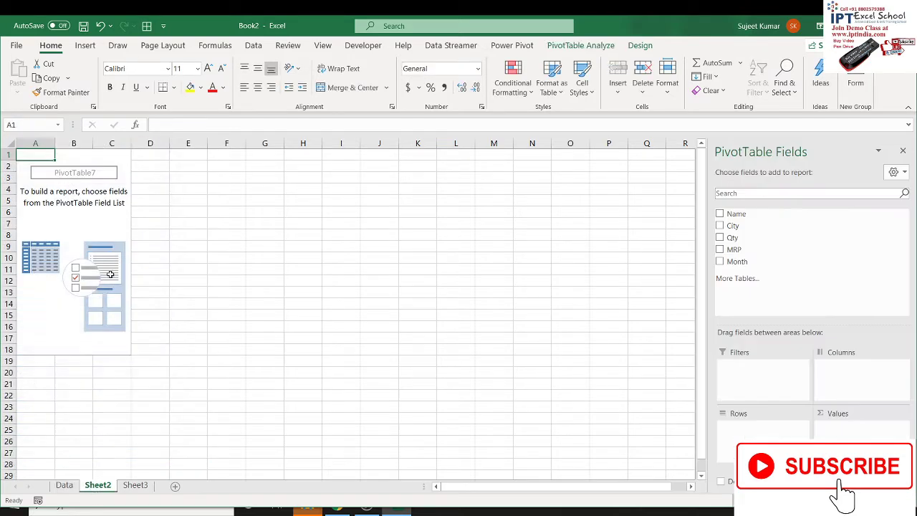
Step: Put Name in the pivot rows and refresh so the new row-125 name appears
left_click_drag(773, 215, 763, 433)
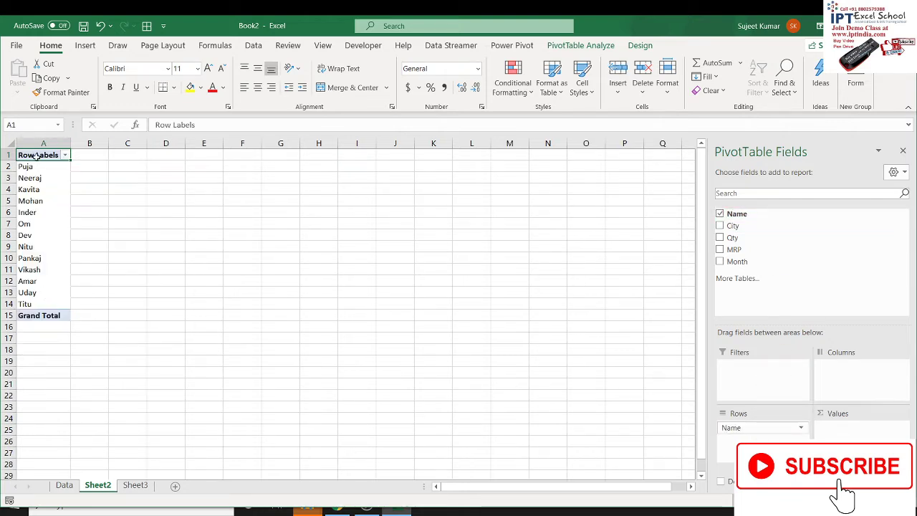
right_click(50, 222)
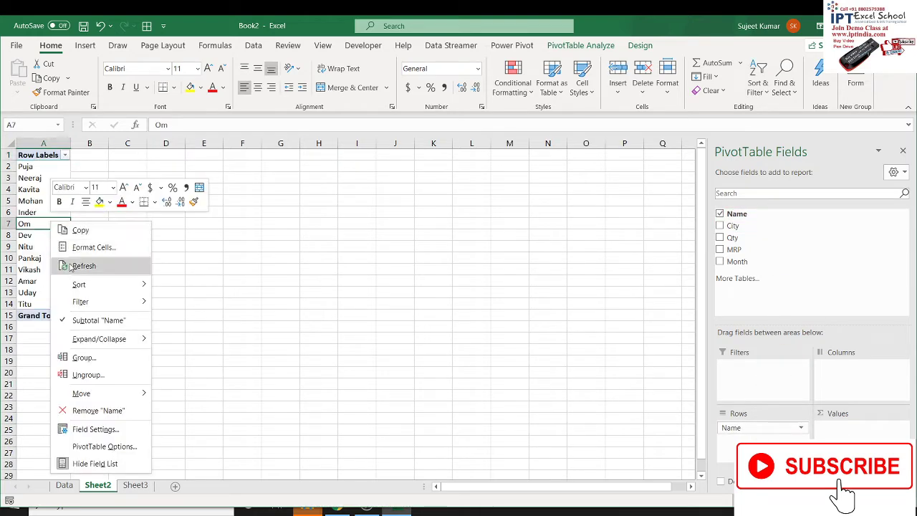
left_click(83, 266)
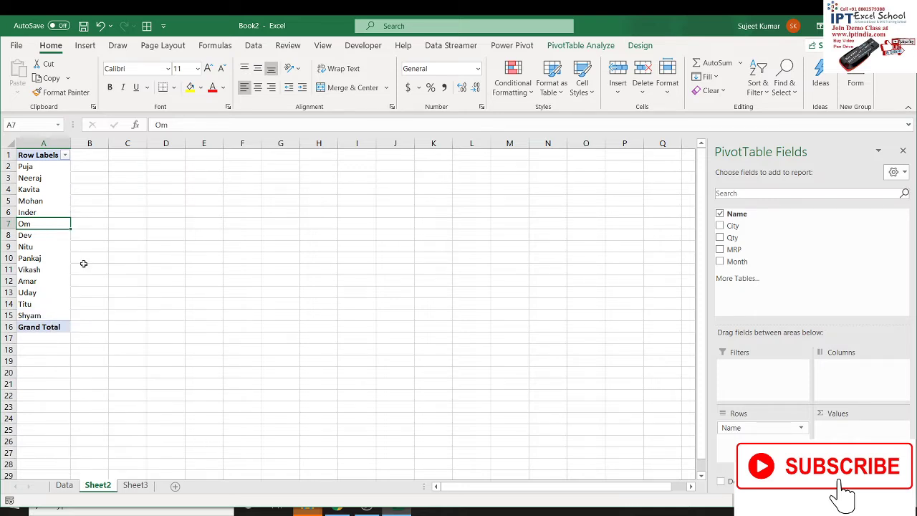
left_click(63, 319)
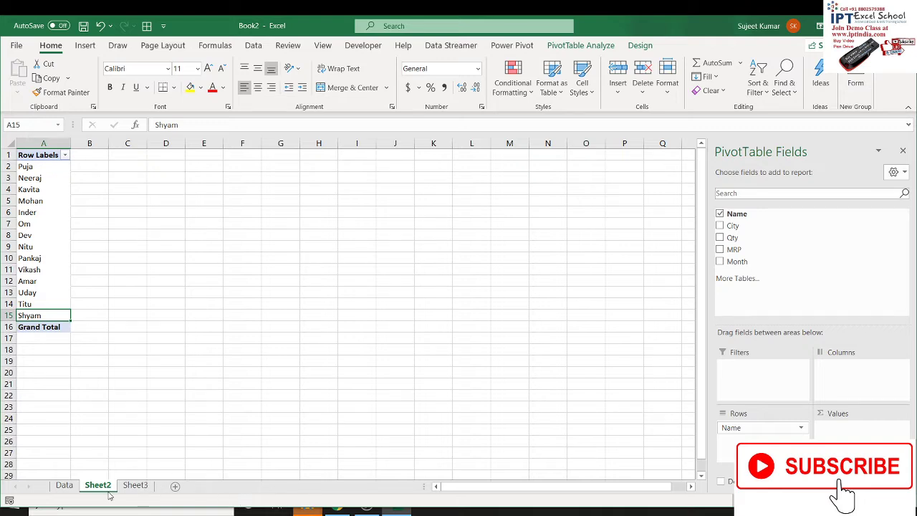
left_click(64, 486)
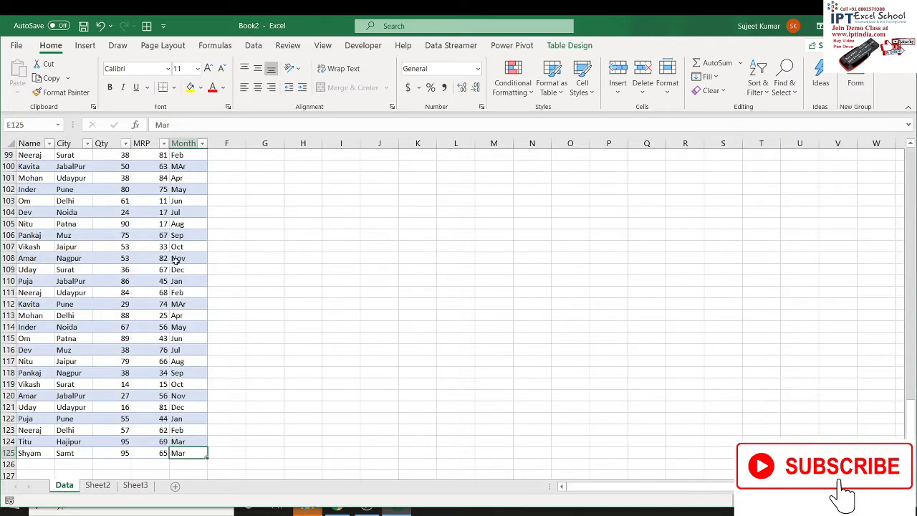
Step: Add a Con column heading in F1 to extend the Data table
left_click(188, 200)
key("ctrl+Up")
key("Right")
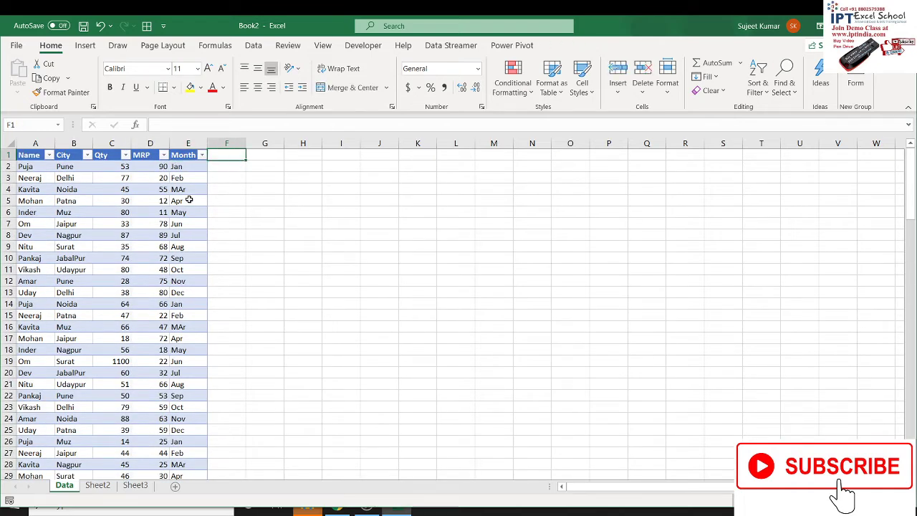
type("Con")
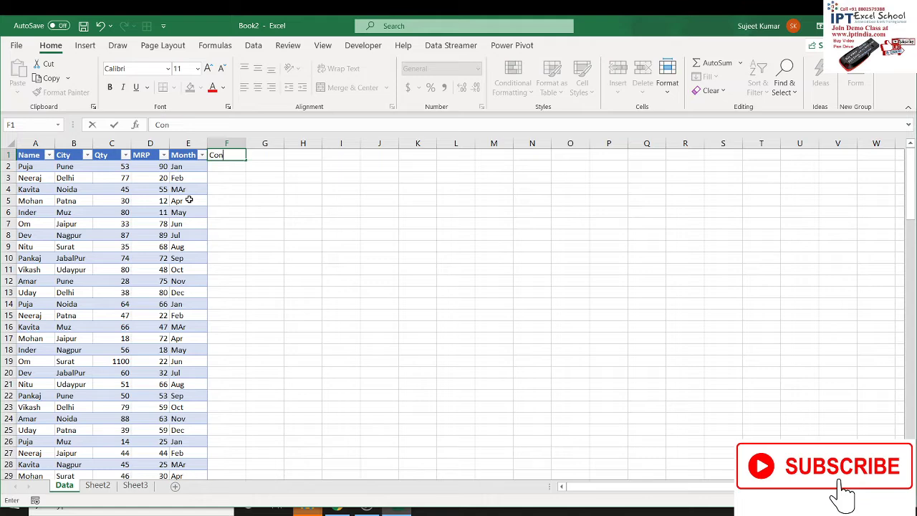
key("Return")
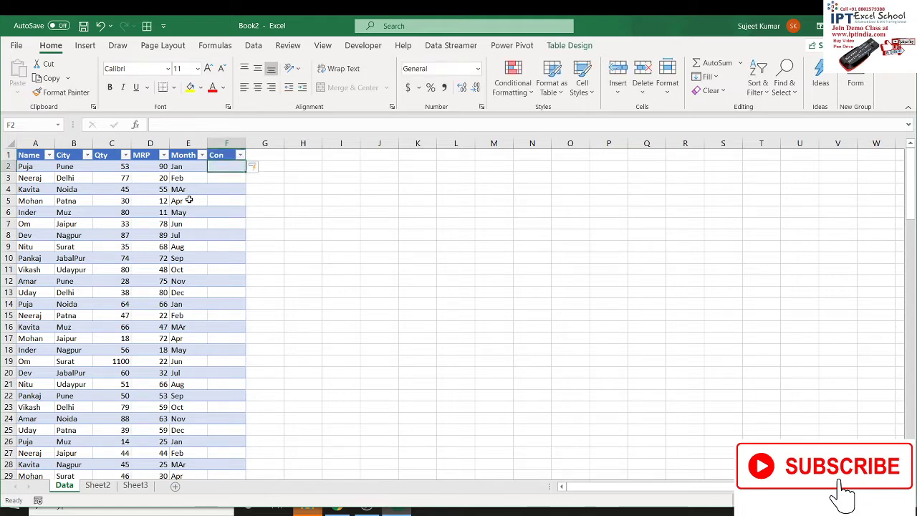
Step: Fill the Con column with a RANDBETWEEN random-number formula
type("=ra")
key("Down")
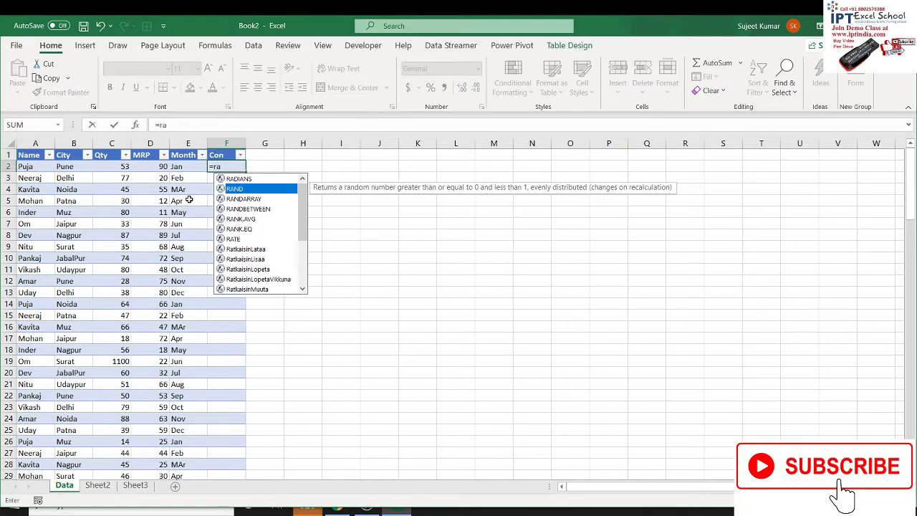
key("Down")
key("Down")
key("Tab")
type("1")
type("0,")
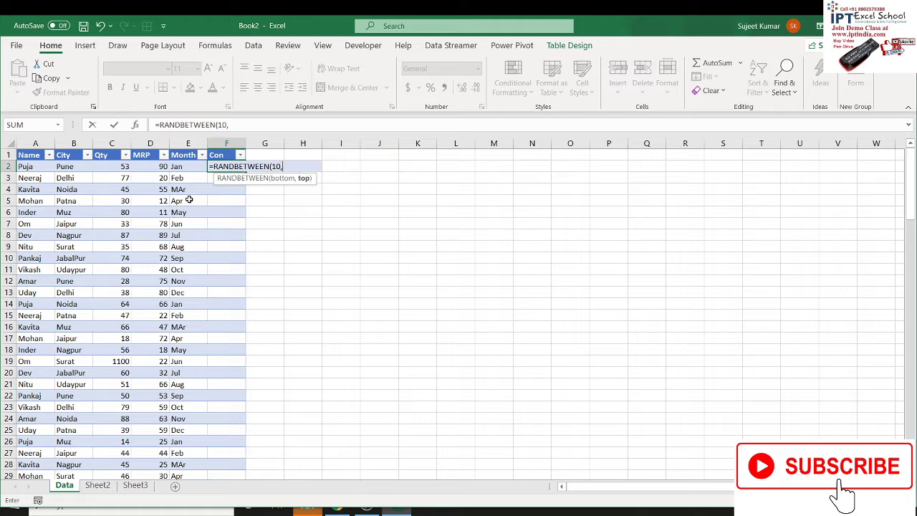
type("100")
key("Return")
key("Left")
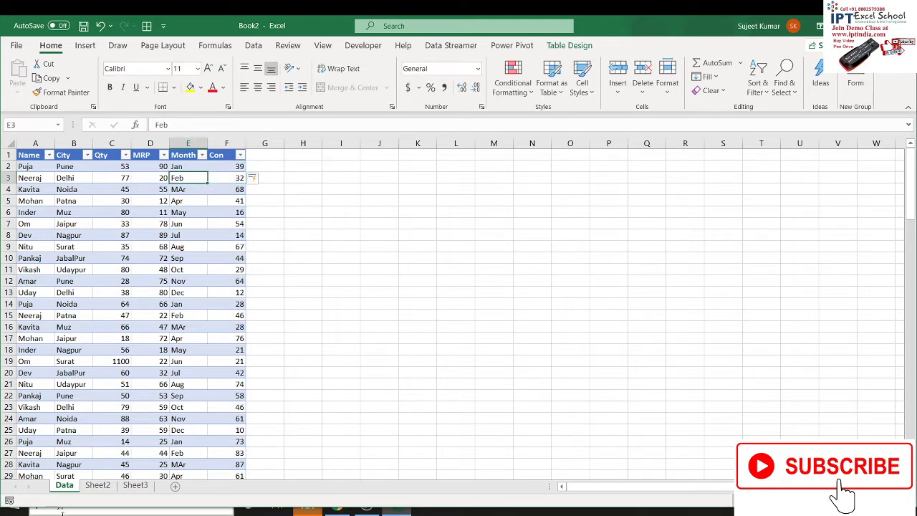
left_click(98, 485)
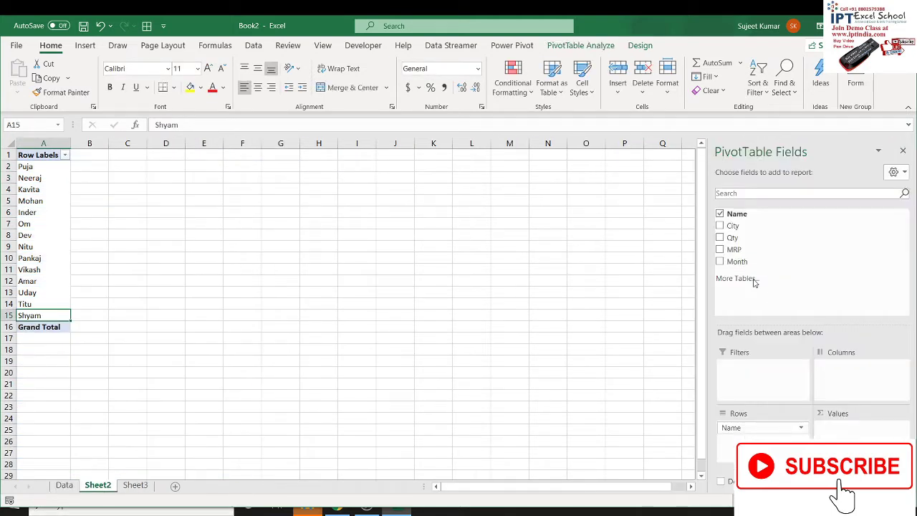
Step: Refresh the PivotTable to pick up the Con field, then scroll the Data sheet toward the table's end
right_click(46, 201)
left_click(74, 238)
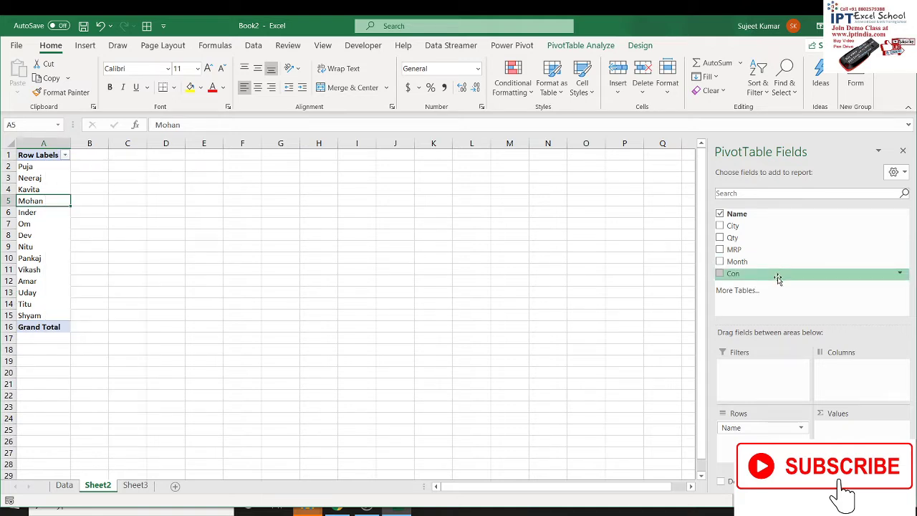
left_click(72, 486)
scroll(81, 473, "down", 5)
scroll(80, 470, "down", 6)
scroll(80, 464, "down", 6)
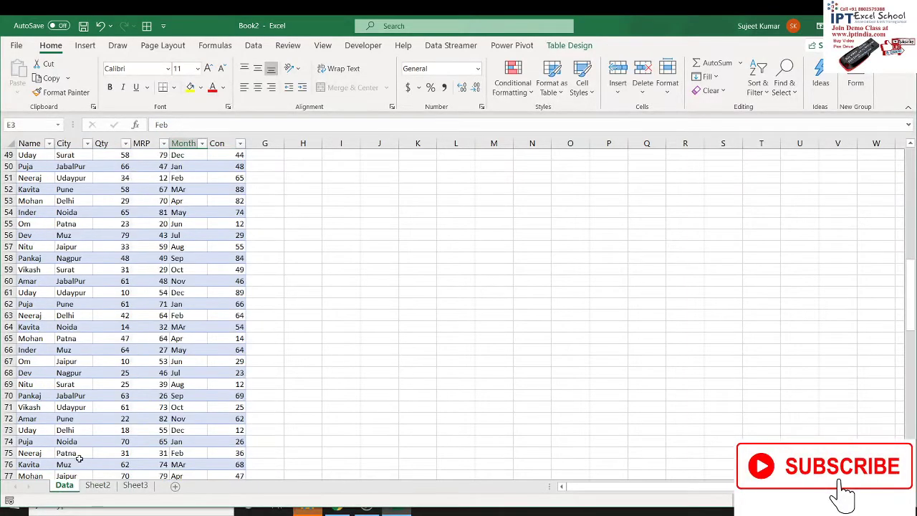
scroll(81, 459, "down", 6)
scroll(81, 458, "down", 10)
scroll(79, 454, "down", 7)
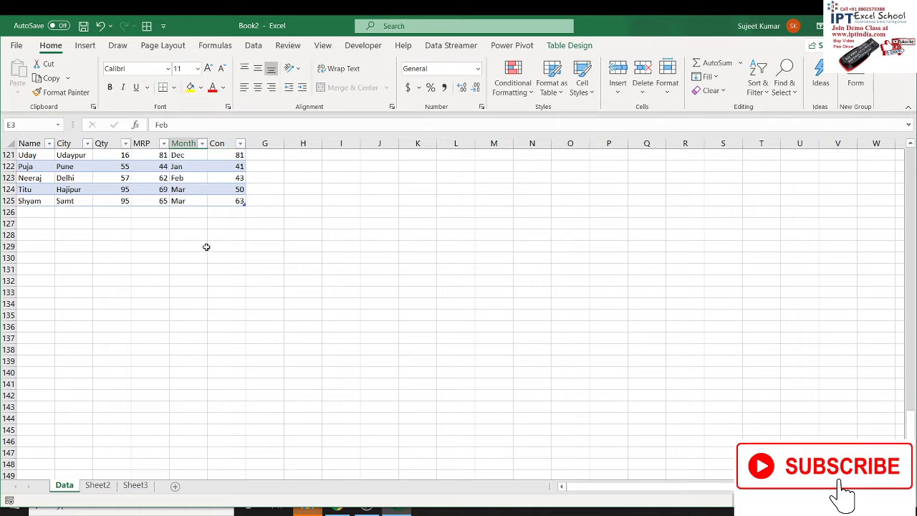
Step: Extend the table to row 137, undo it so it still ends at row 125, and select E104
left_click_drag(243, 205, 249, 337)
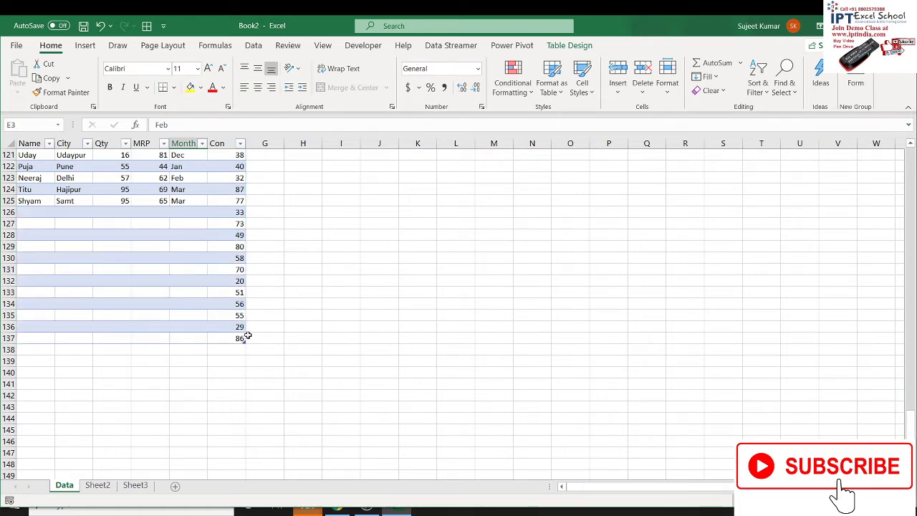
key("ctrl+z")
scroll(247, 334, "down", 6)
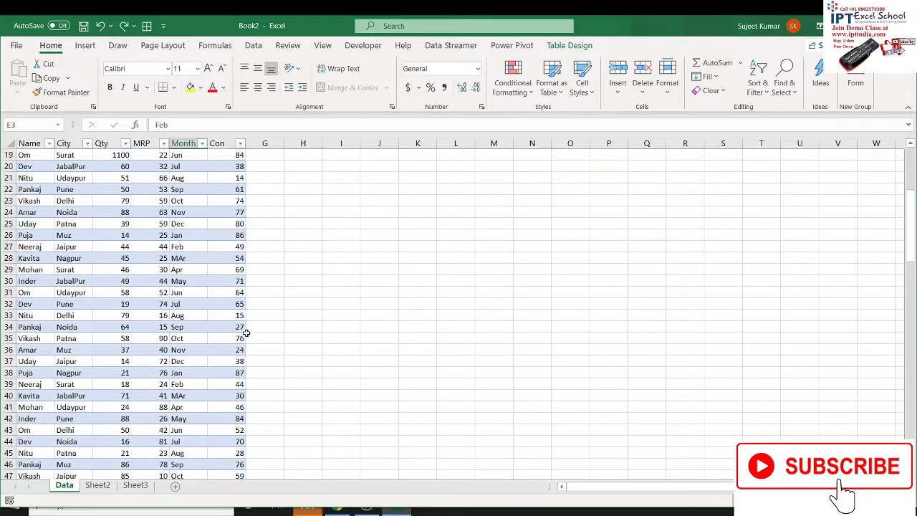
scroll(246, 333, "down", 5)
scroll(245, 333, "down", 10)
scroll(246, 334, "down", 5)
scroll(245, 336, "down", 9)
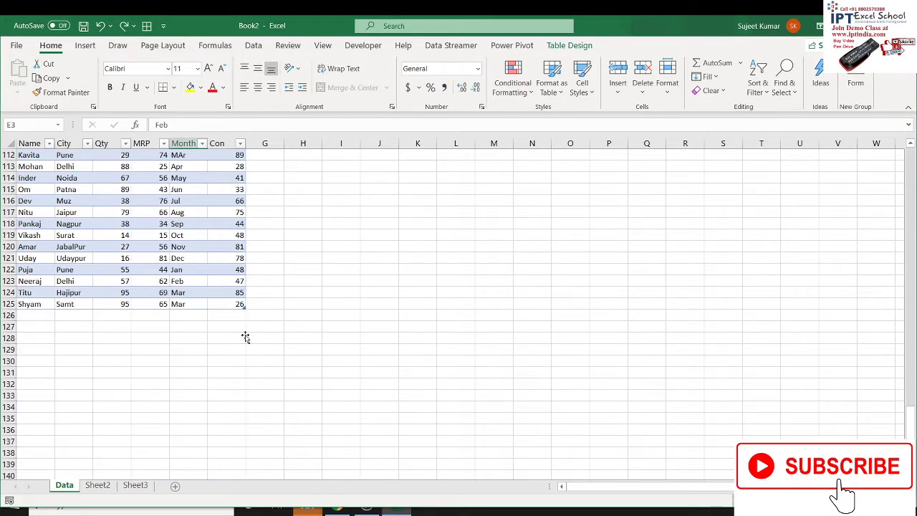
scroll(246, 337, "up", 5)
scroll(245, 337, "up", 1)
left_click(188, 270)
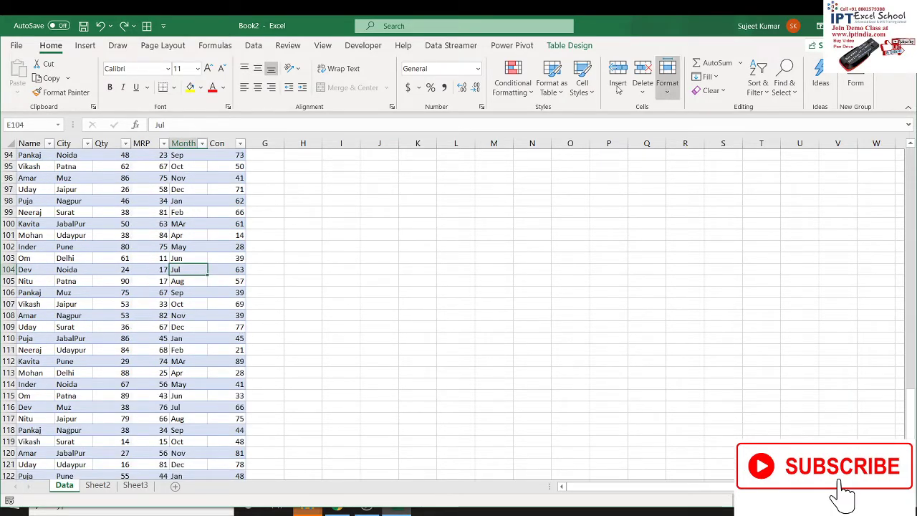
Step: Convert the Data table to a normal range and clear column F (Con)
left_click(570, 46)
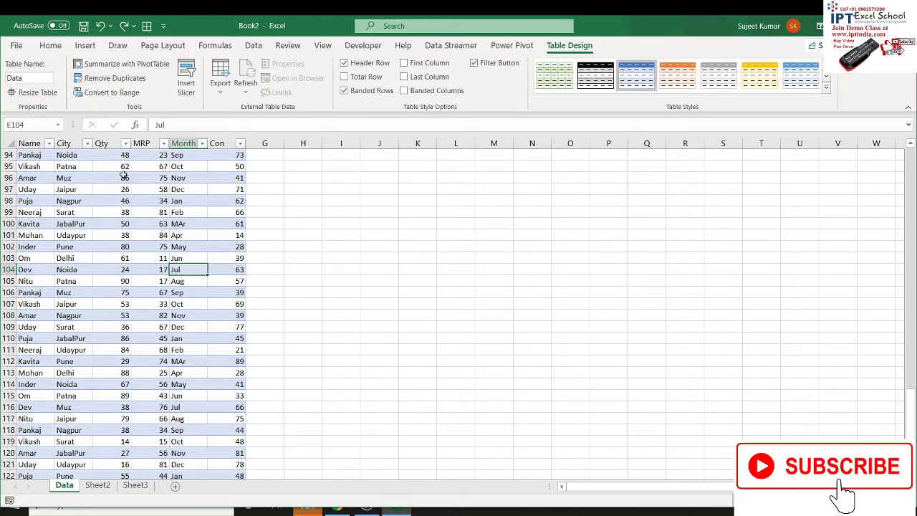
left_click(112, 92)
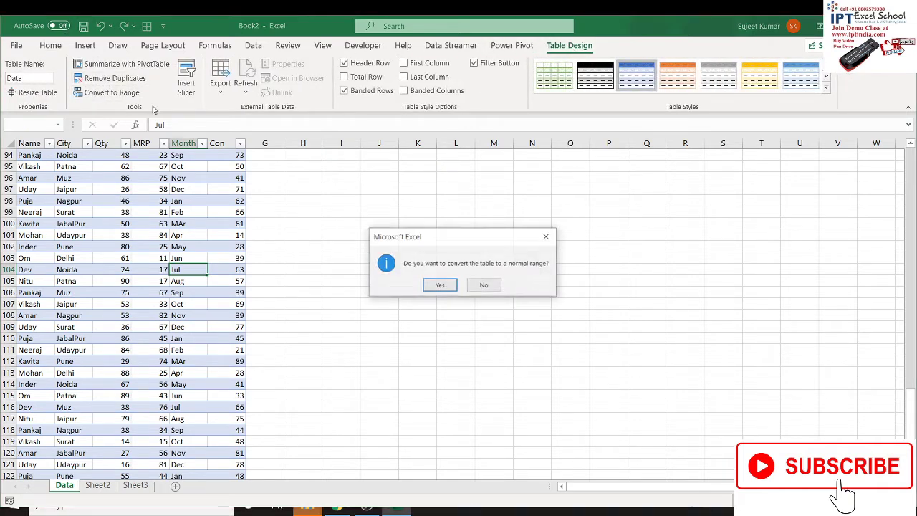
left_click(442, 286)
left_click(229, 141)
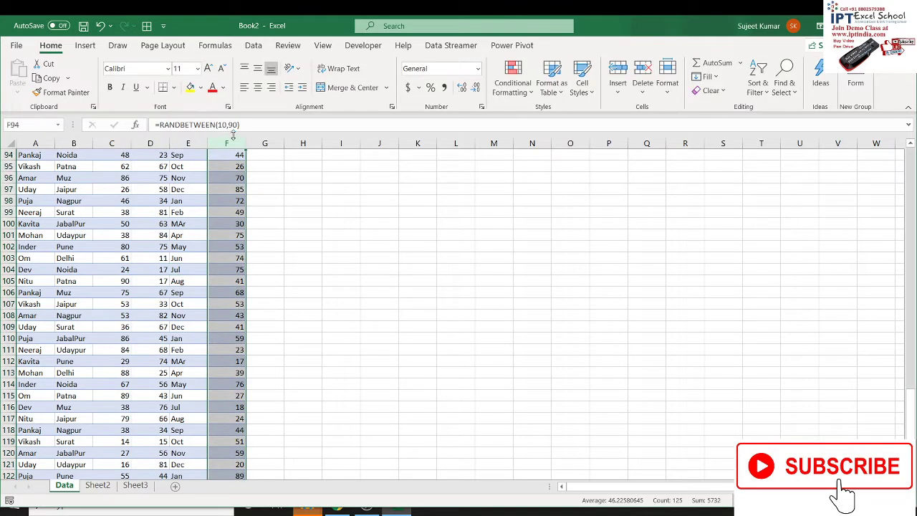
key("Delete")
Step: Check column F is empty down to the last data row, then select the City header cell
key("ctrl+Home")
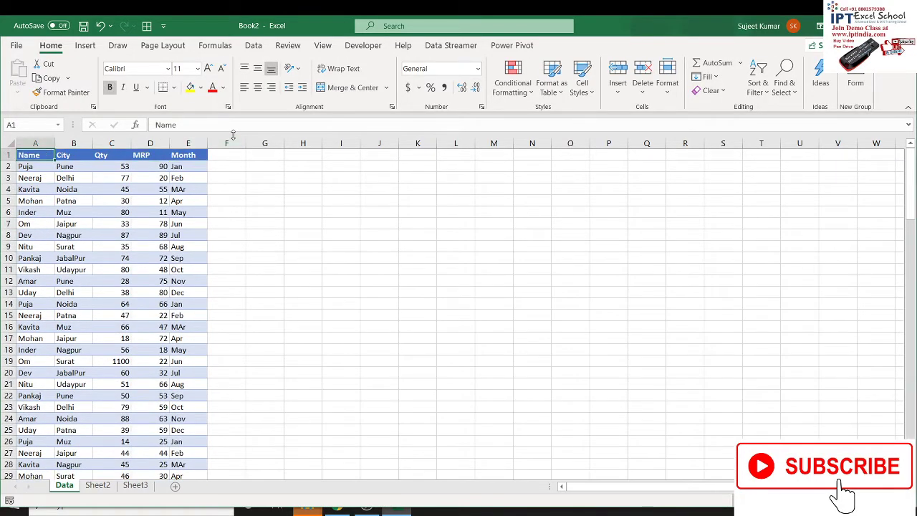
key("Right")
key("Right")
key("Right")
key("Right")
key("Right")
key("ctrl+space")
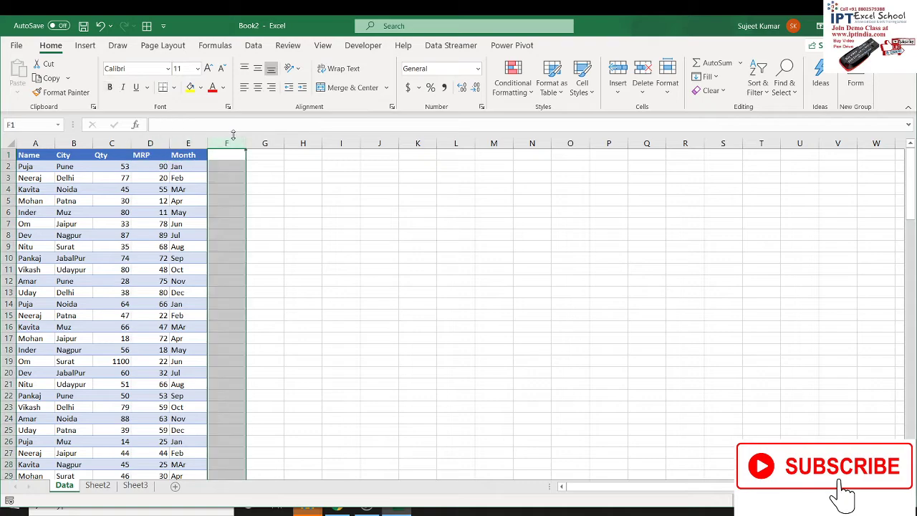
key("Left")
key("ctrl+Down")
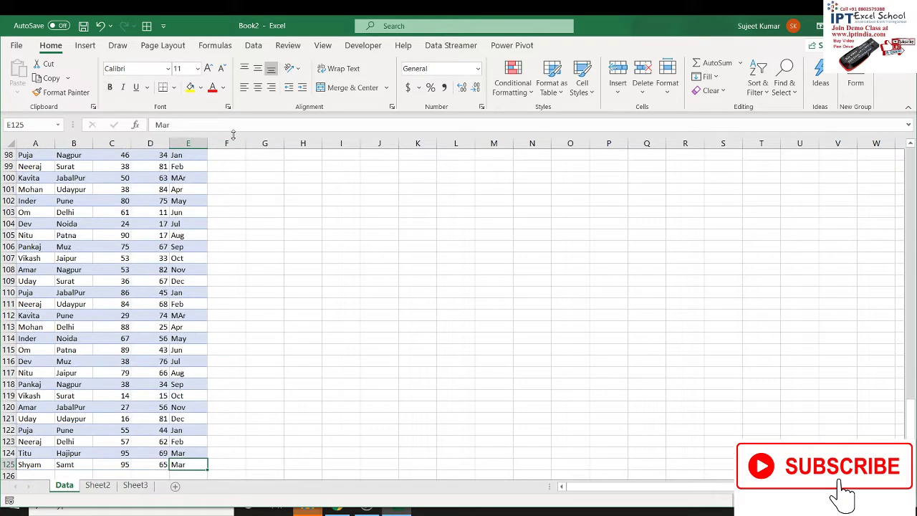
key("shift+Up")
scroll(358, 233, "up", 5)
scroll(358, 233, "up", 12)
scroll(357, 237, "up", 13)
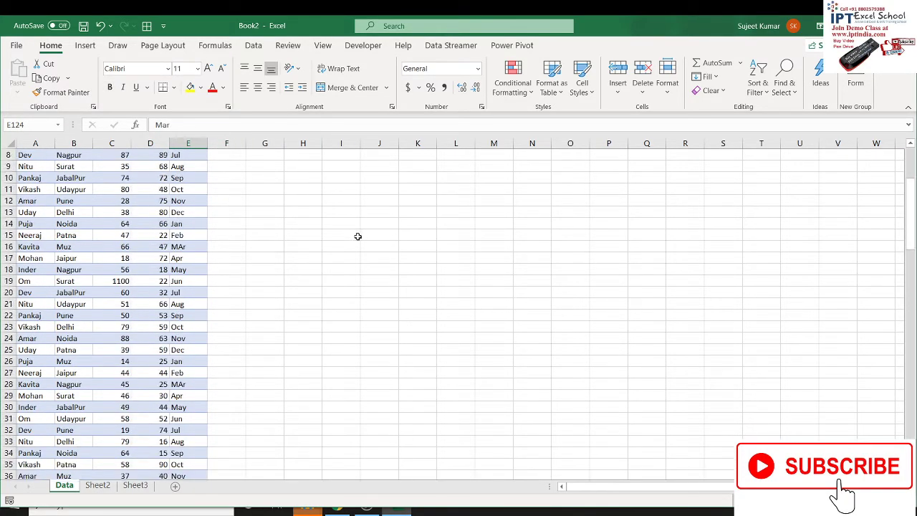
scroll(358, 237, "up", 3)
left_click(89, 158)
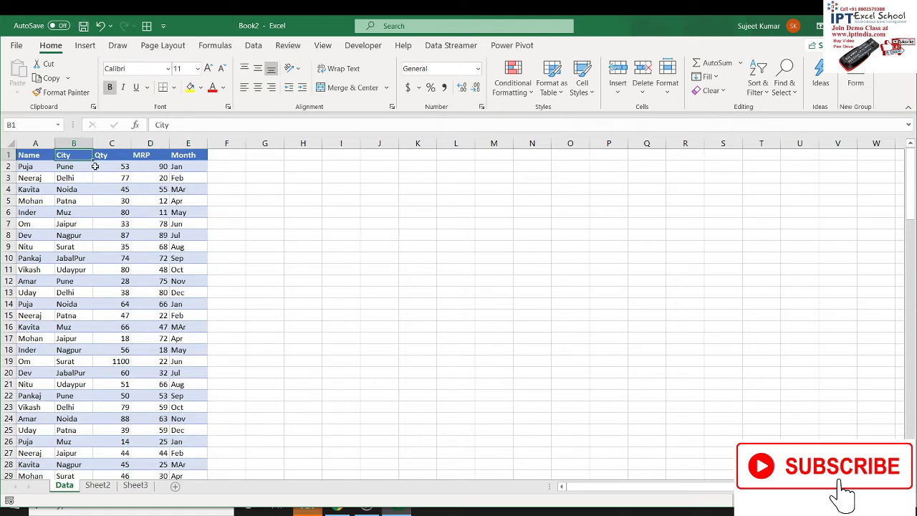
Step: Save the workbook as PData (.xlsm) in the local Documents folder, then show Sheet2's PivotTable
left_click(84, 27)
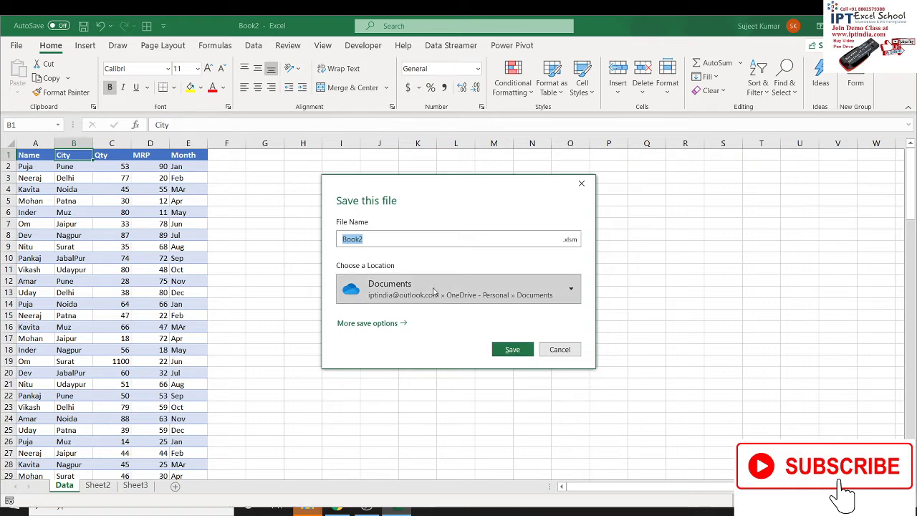
type("PData")
left_click(521, 285)
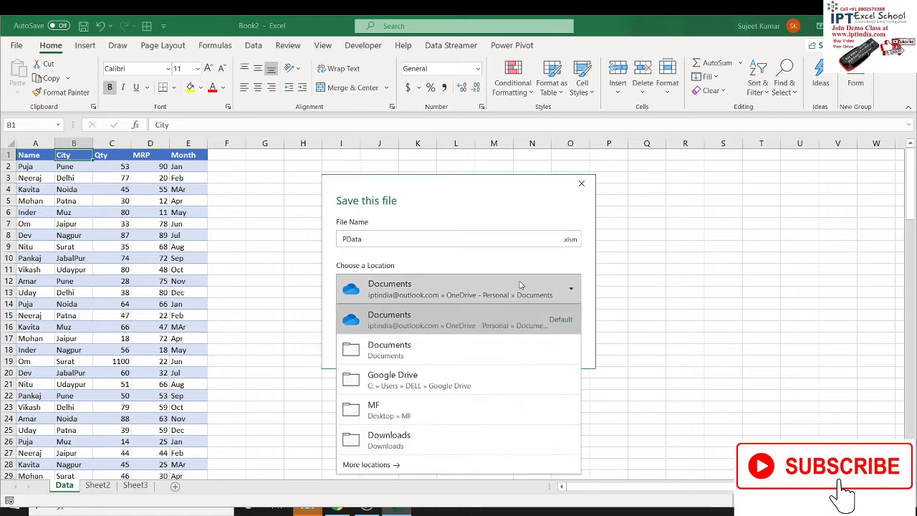
left_click(451, 346)
left_click(496, 350)
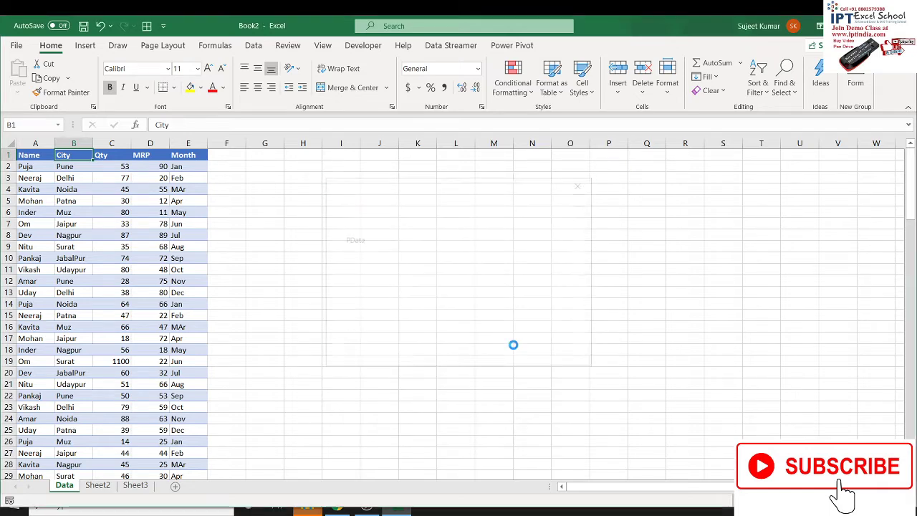
left_click(98, 485)
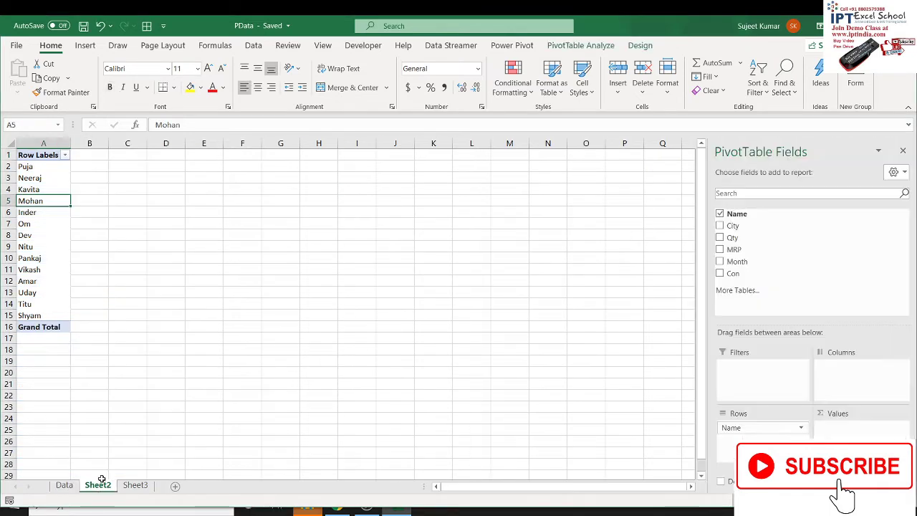
Step: On Sheet3, create a PivotTable at A1 from an external connection to the PData workbook's PData table
left_click(135, 485)
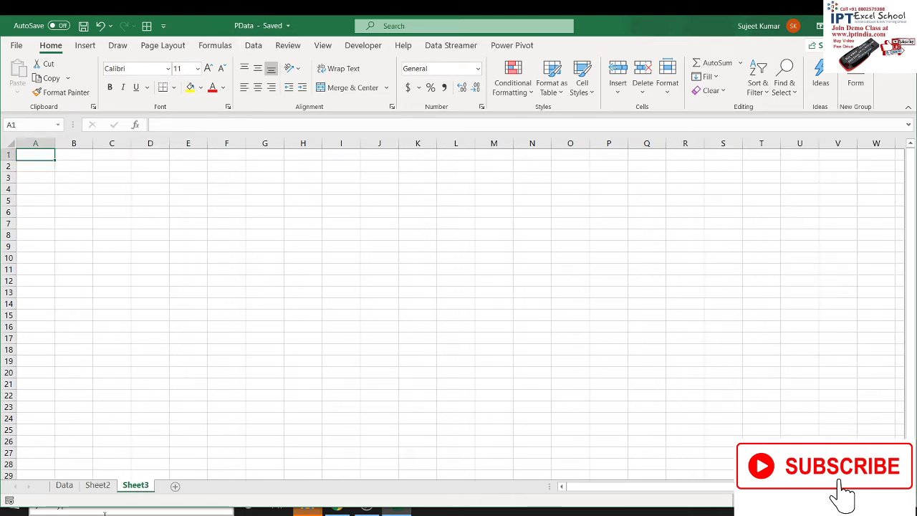
left_click(85, 46)
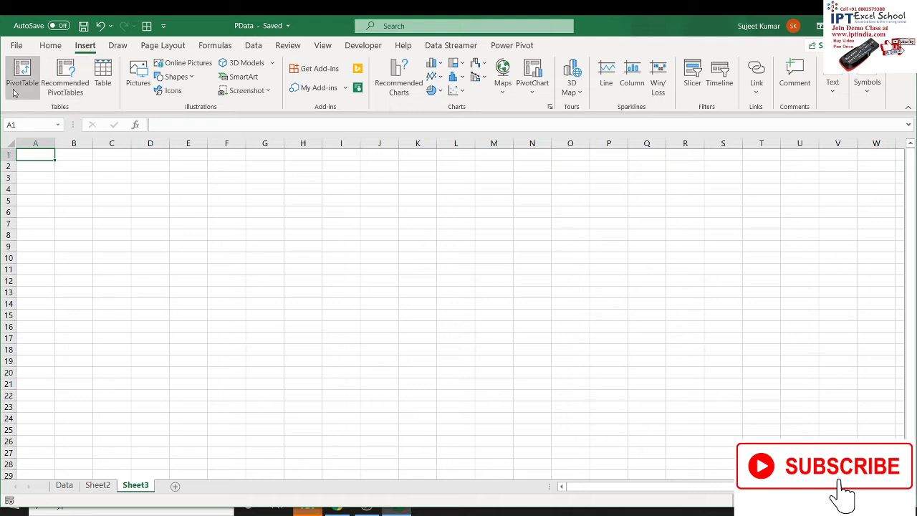
left_click(28, 94)
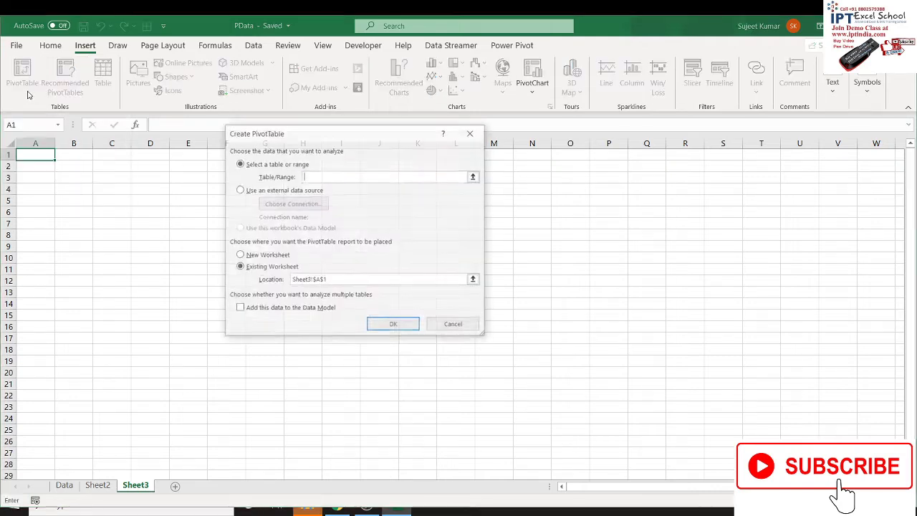
left_click(240, 189)
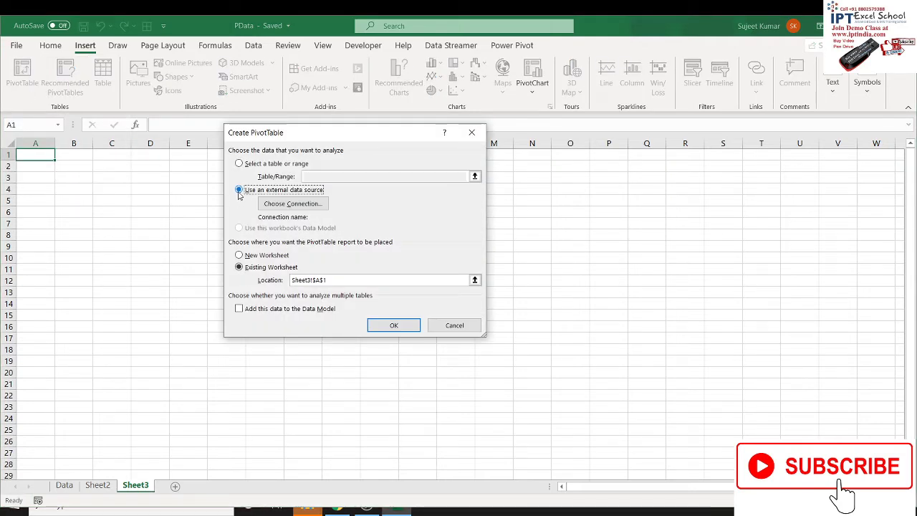
left_click(275, 207)
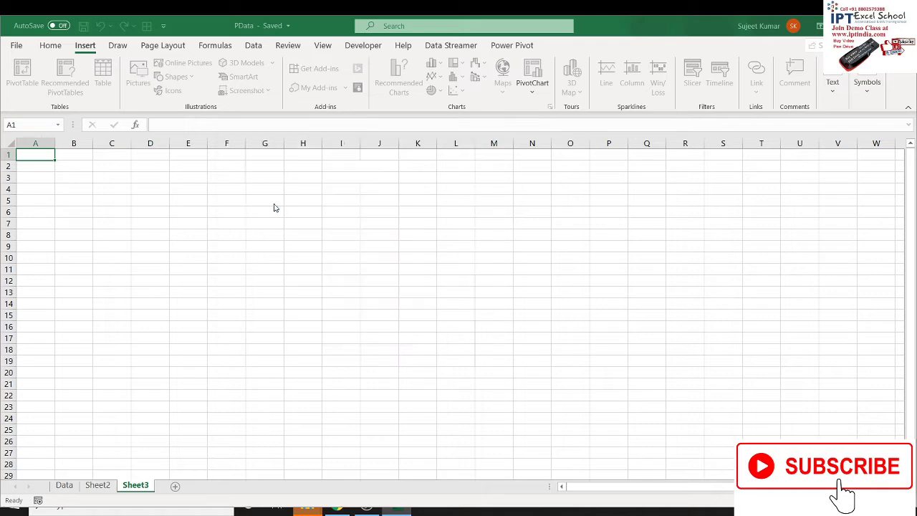
left_click(251, 368)
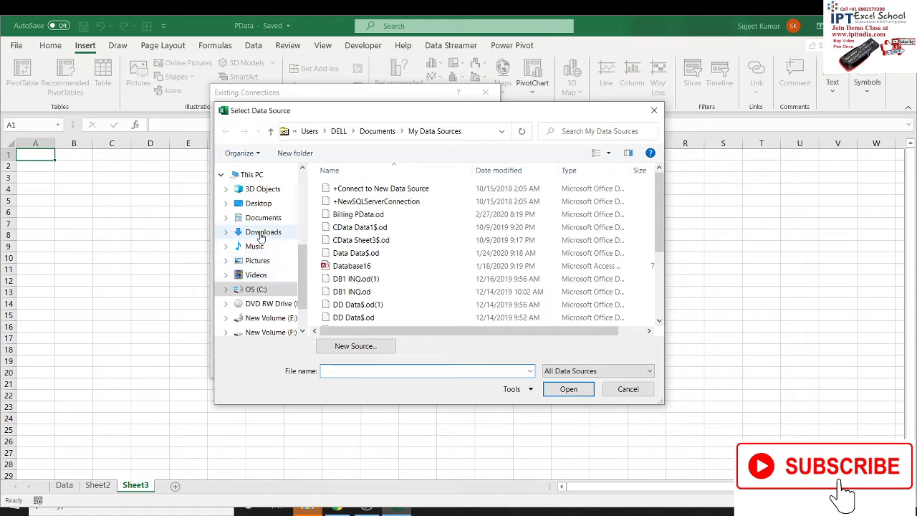
left_click(258, 218)
left_click(409, 190)
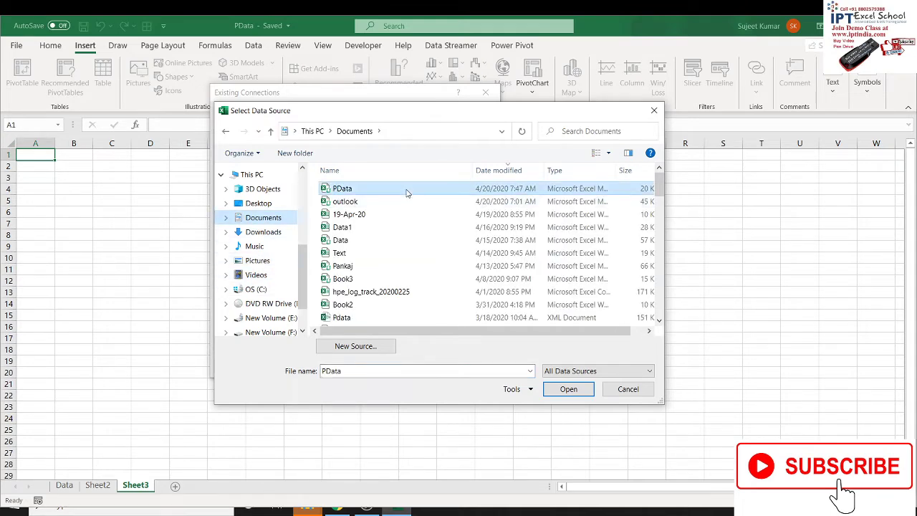
left_click(569, 389)
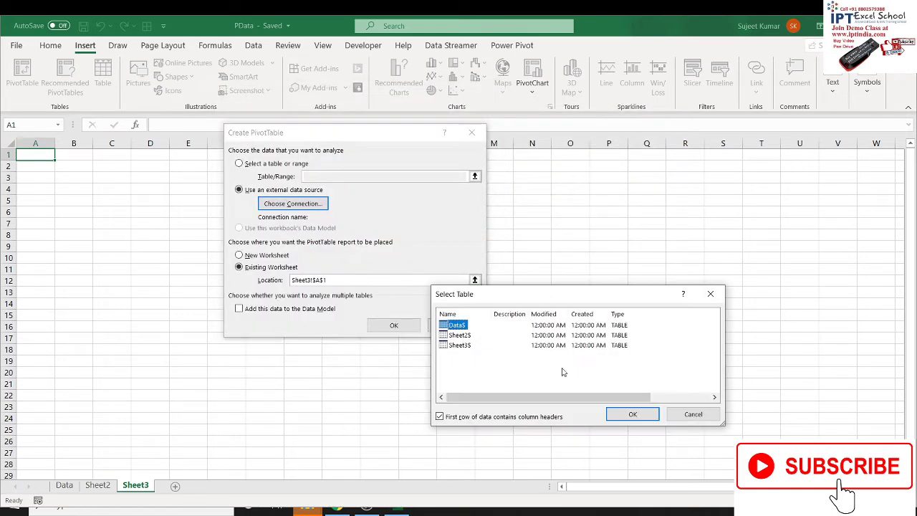
left_click(621, 413)
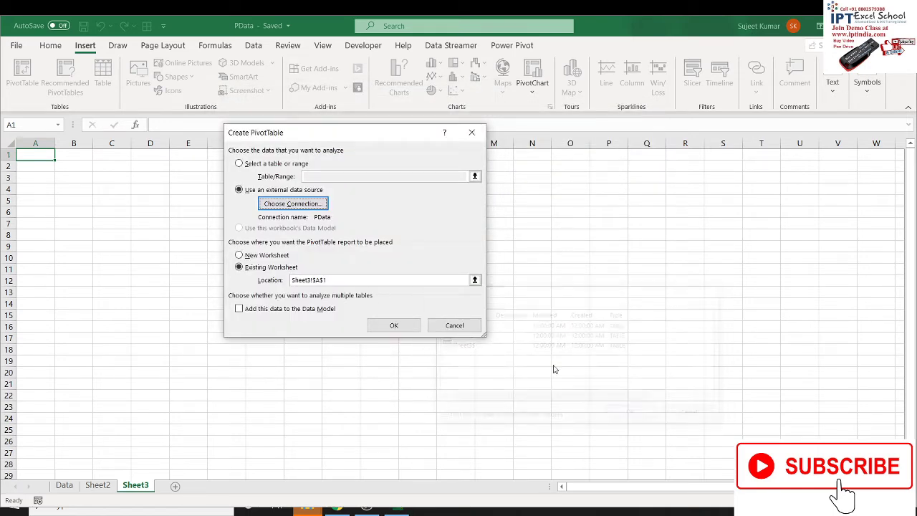
left_click(406, 320)
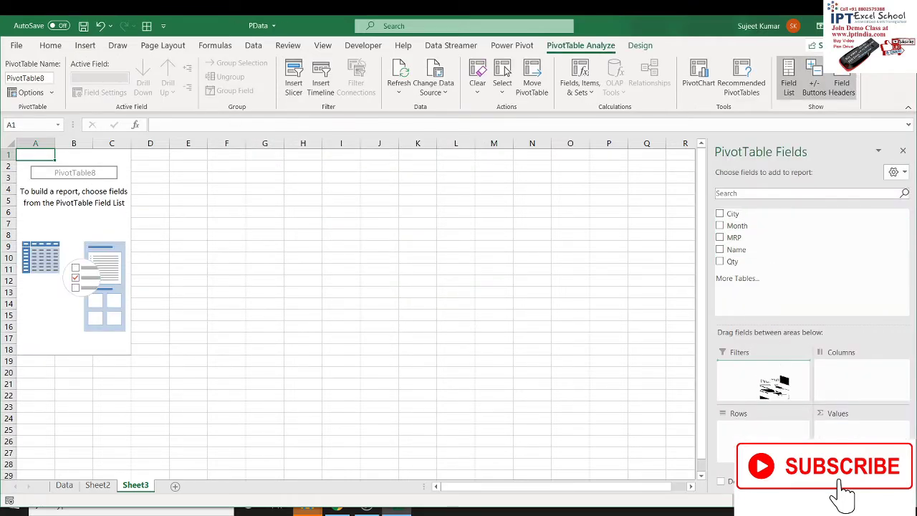
Step: Put Name in Rows and Sum of Qty in Values, then return to the Data sheet
left_click_drag(747, 248, 764, 430)
left_click_drag(733, 261, 849, 432)
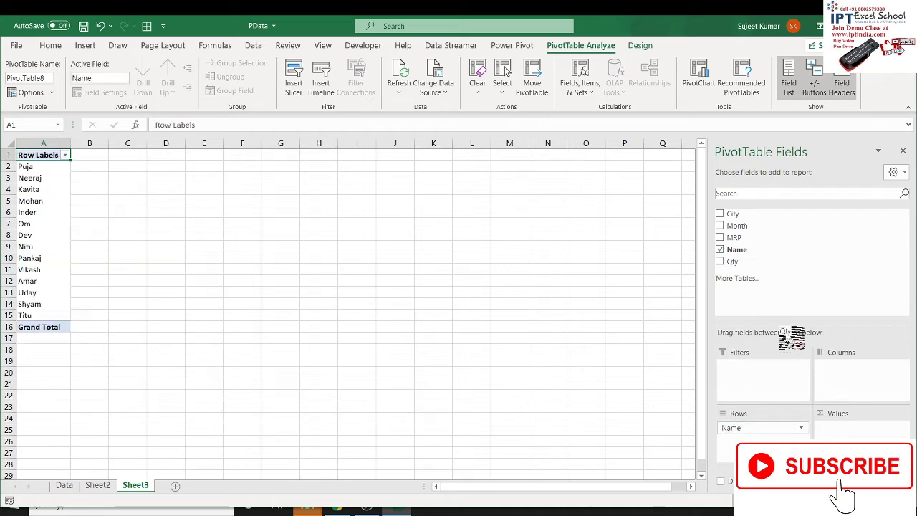
left_click(64, 485)
left_click(50, 418)
Step: Add a new record in row 126: a new name, Delhi, 85 and 69
key("ctrl+Down")
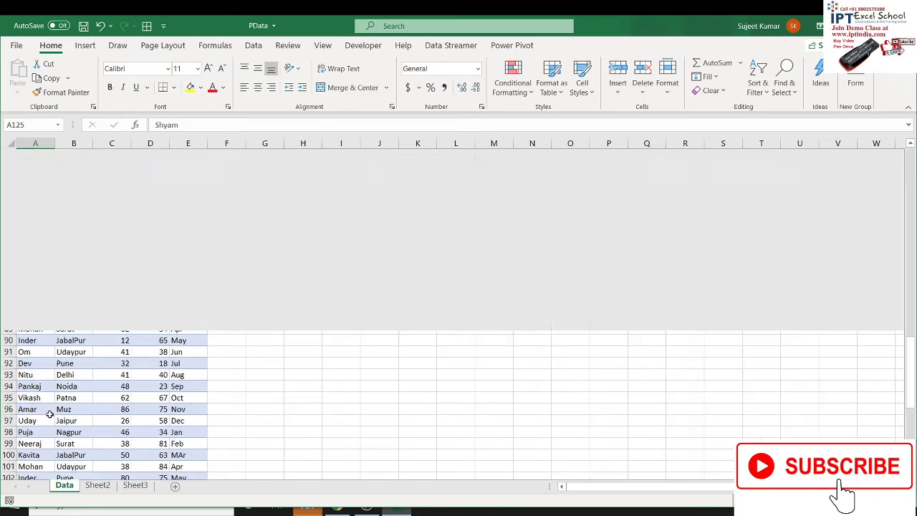
key("Down")
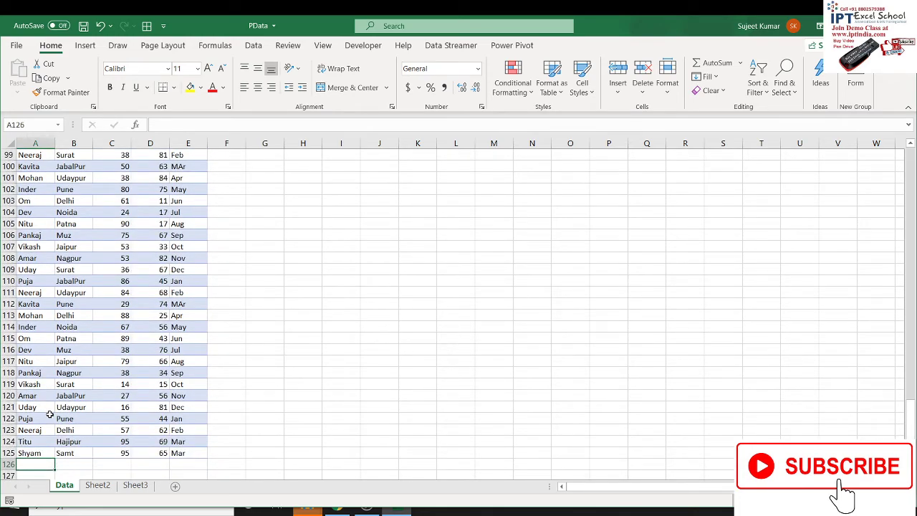
type("Ra")
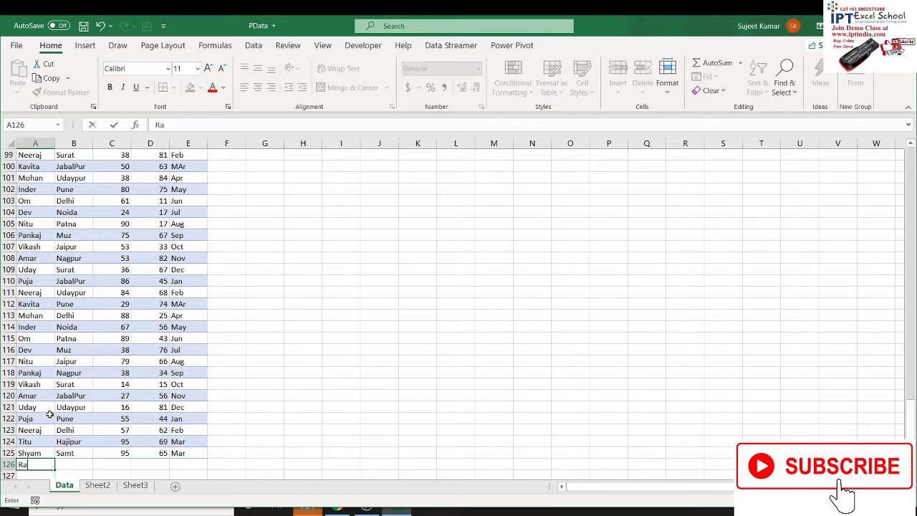
type("vindra")
key("Tab")
type("delhi")
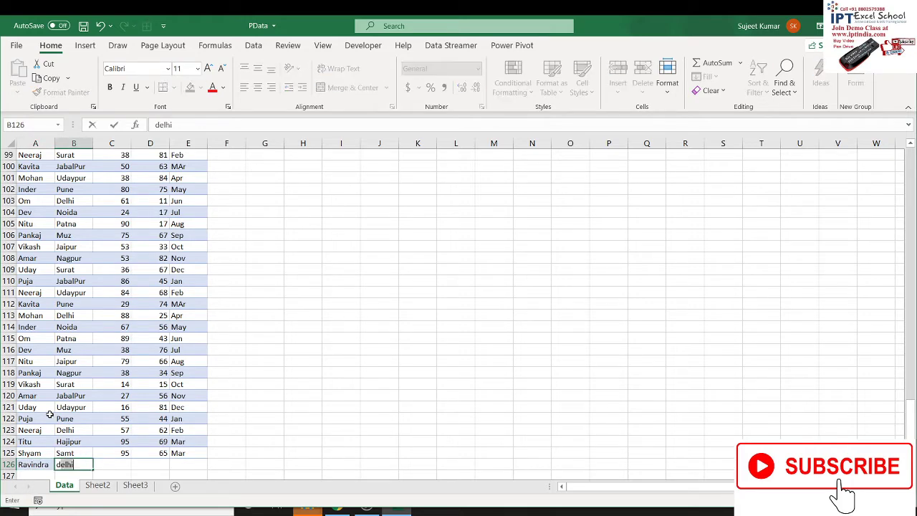
key("Tab")
type("85")
key("Tab")
type("6")
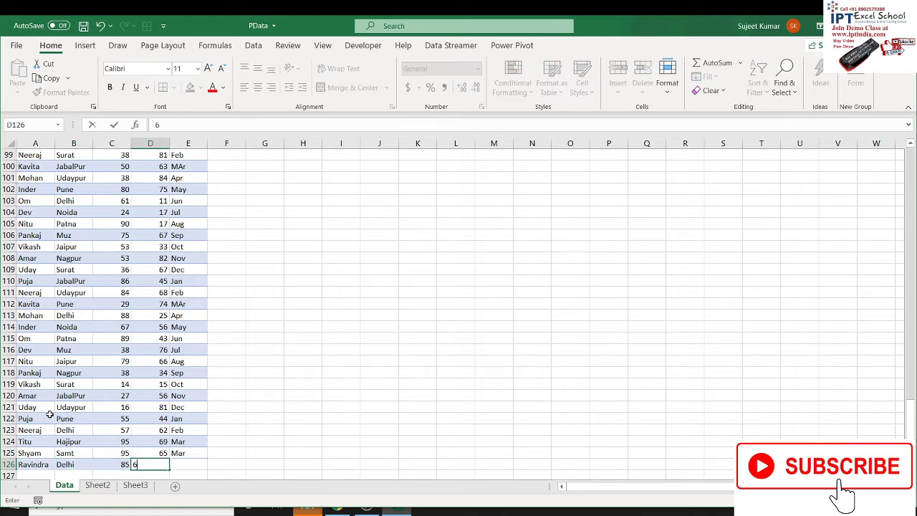
type("9")
key("Tab")
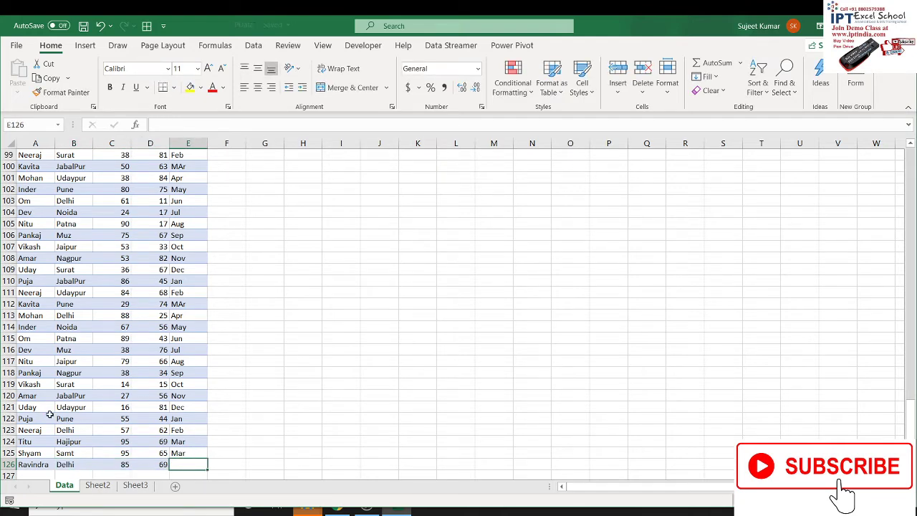
Step: Enter Mar as the new record's month and refresh Sheet2's pivot table
type("Mar")
left_click(100, 486)
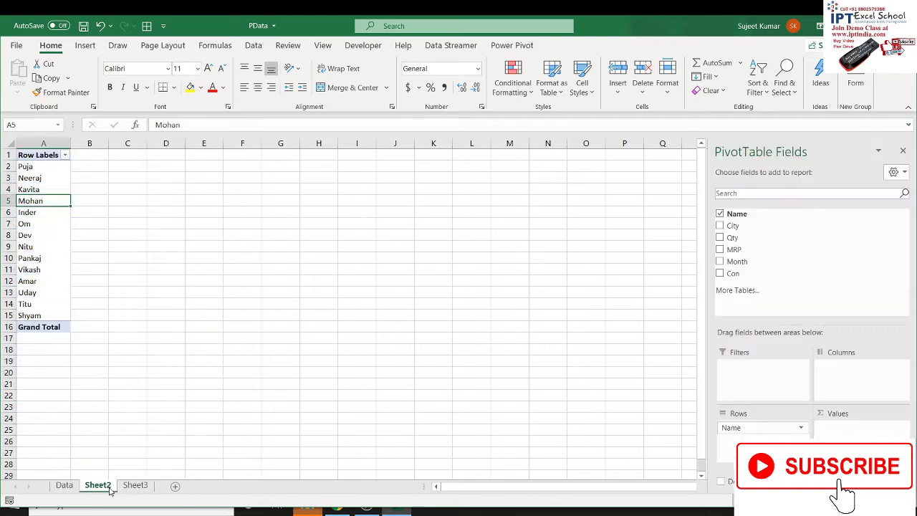
right_click(43, 239)
left_click(79, 287)
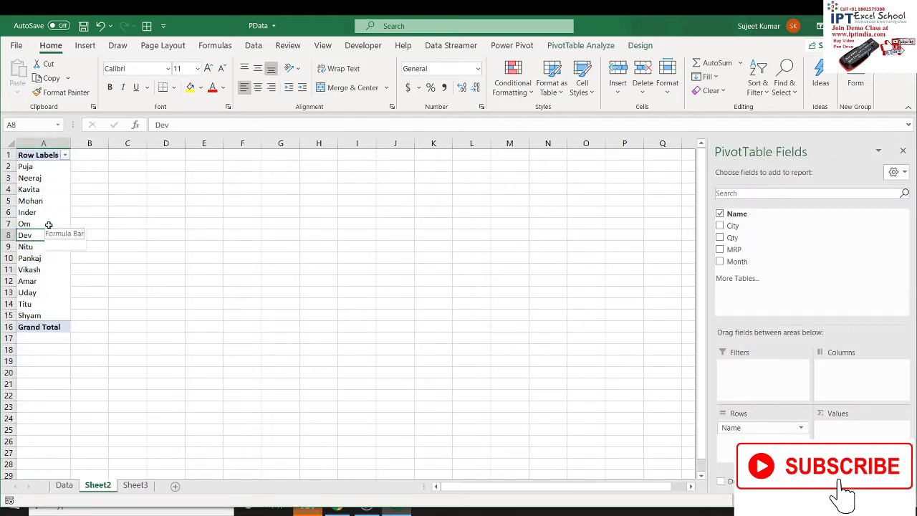
mouse_move(43, 270)
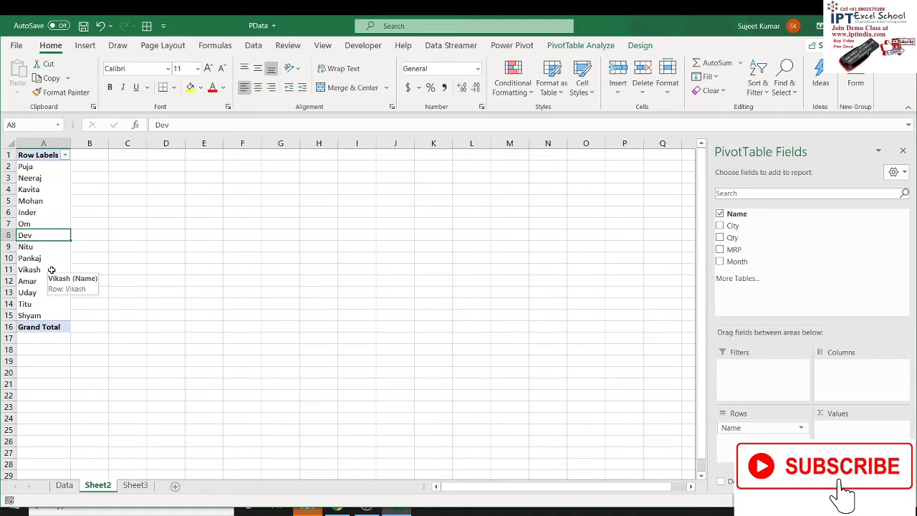
right_click(52, 270)
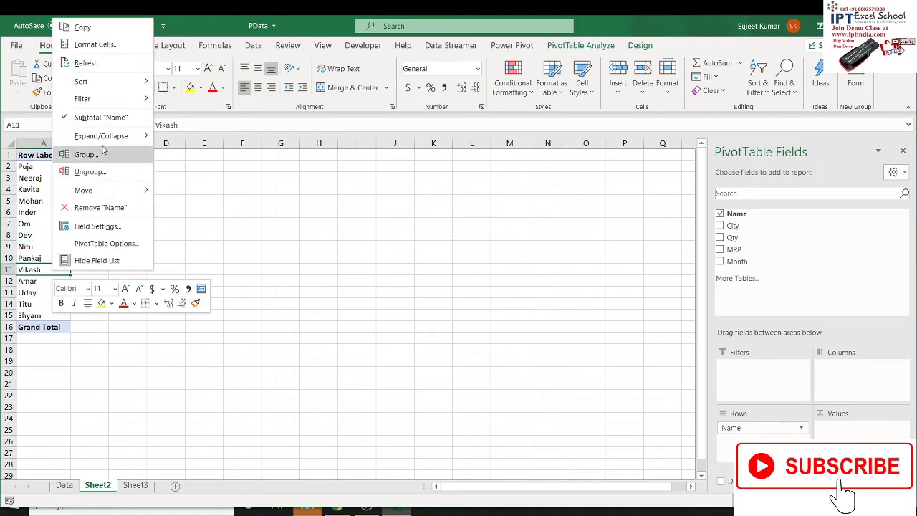
left_click(97, 69)
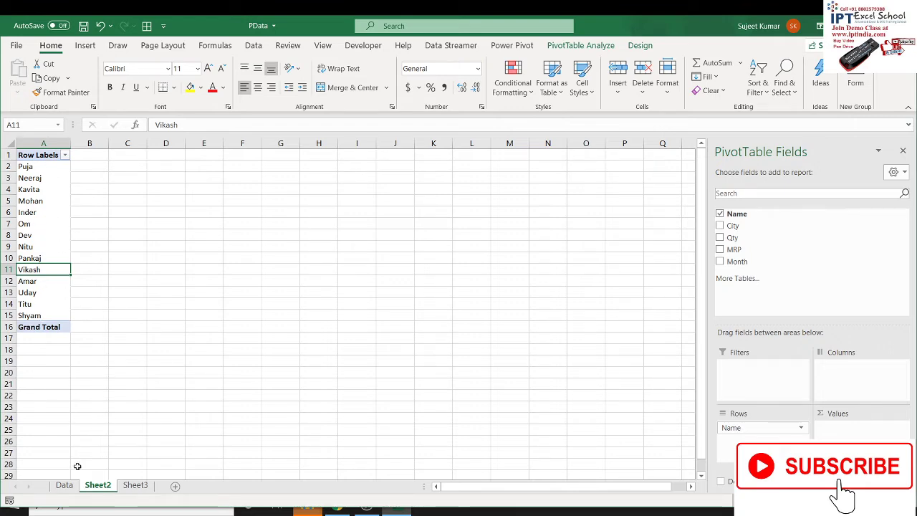
Step: Check the new record on the Data sheet and refresh Sheet2's pivot table again
left_click(64, 485)
scroll(81, 399, "down", 3)
scroll(83, 399, "down", 2)
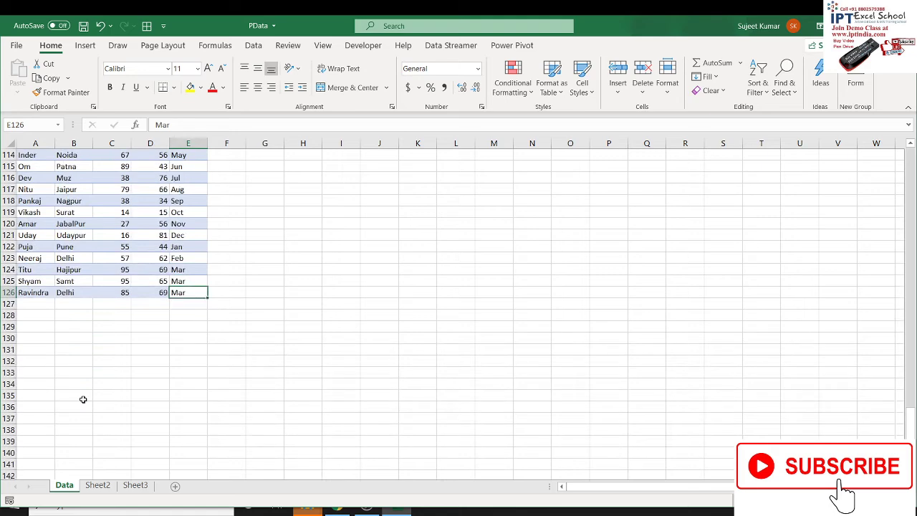
left_click(45, 293)
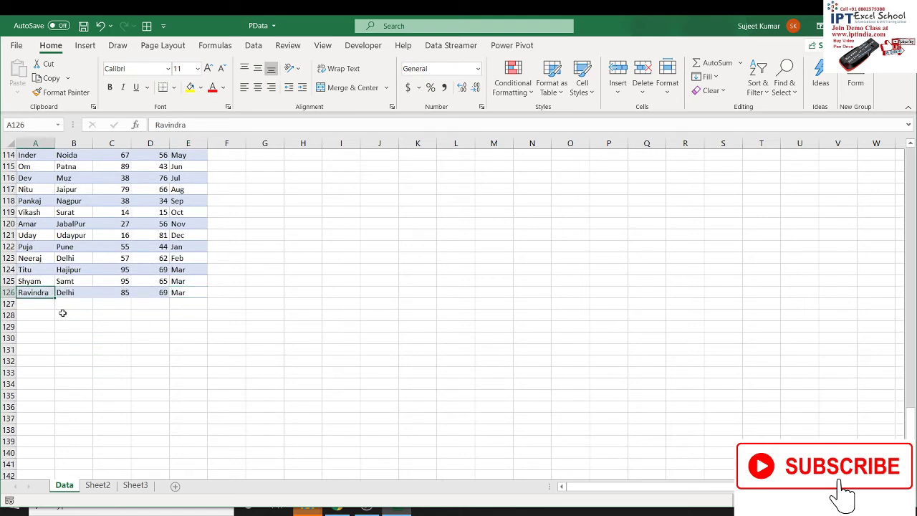
left_click(98, 488)
right_click(67, 247)
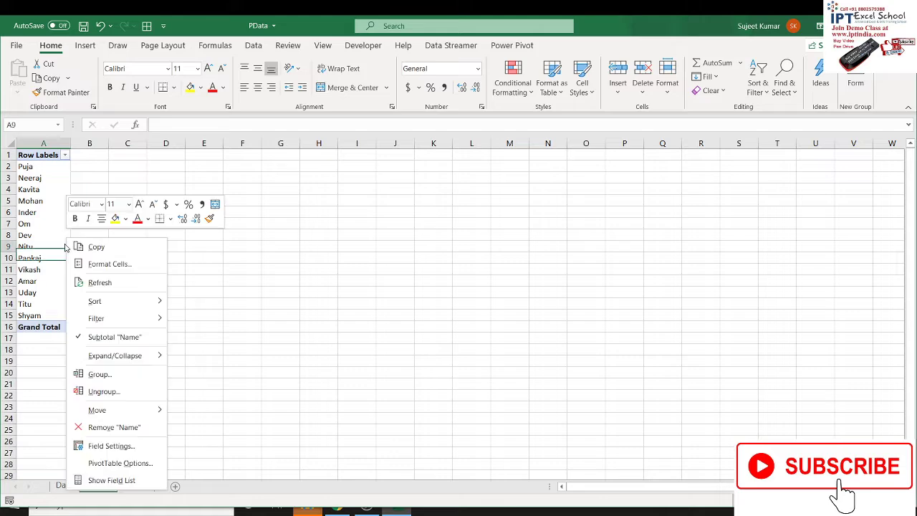
left_click(101, 287)
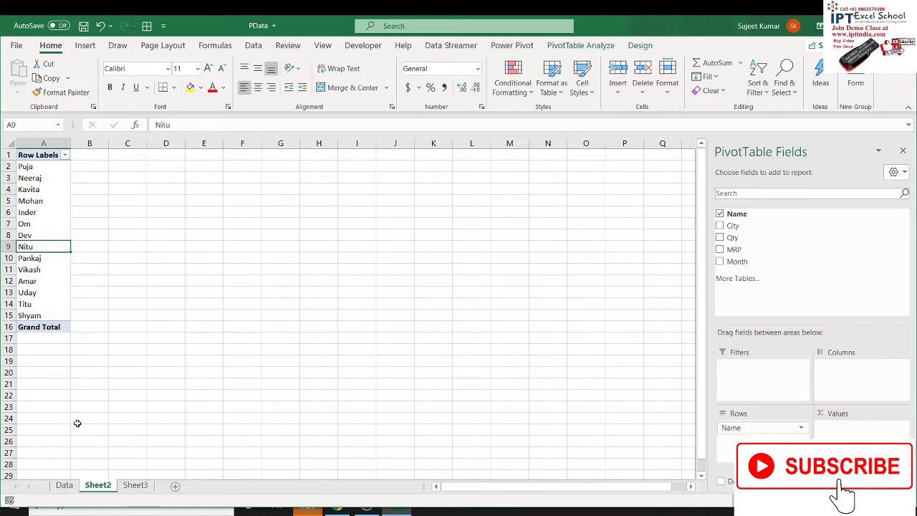
left_click(63, 486)
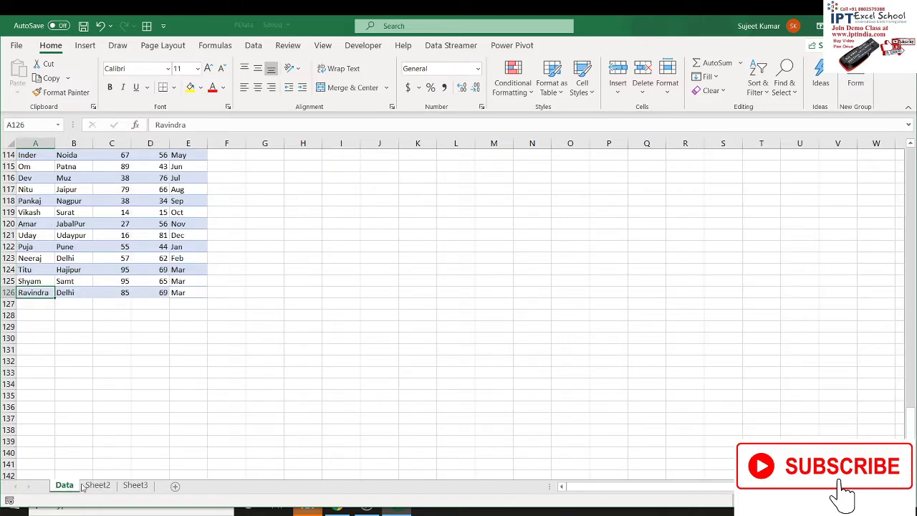
left_click(97, 486)
right_click(61, 284)
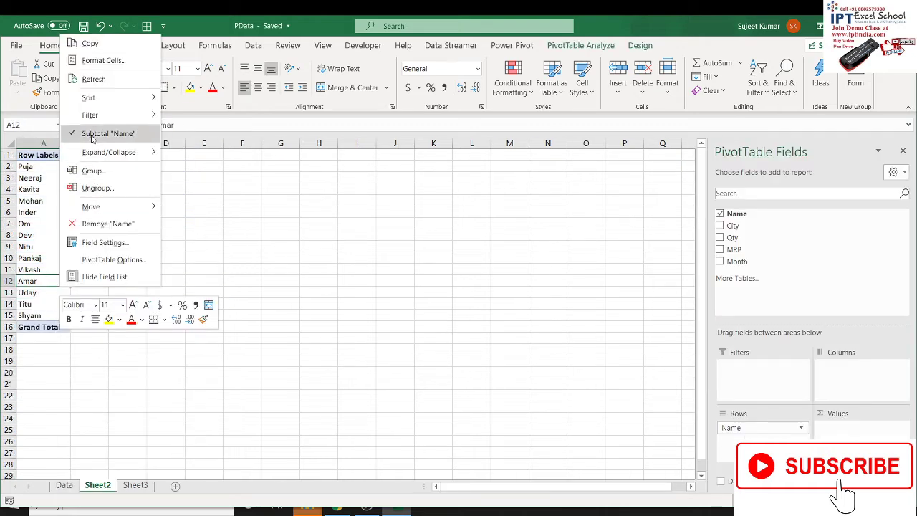
left_click(95, 80)
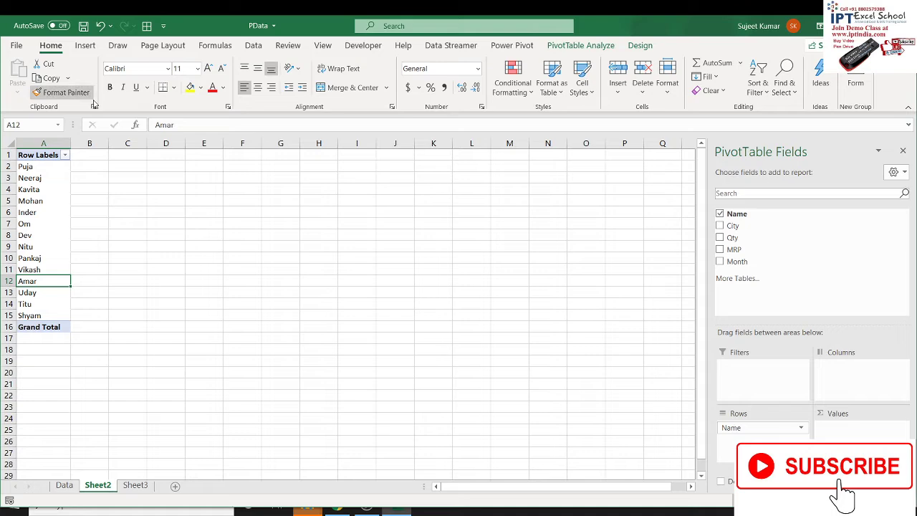
Step: Close the PData workbook, saving the changes
right_click(50, 270)
left_click(64, 488)
left_click(64, 487)
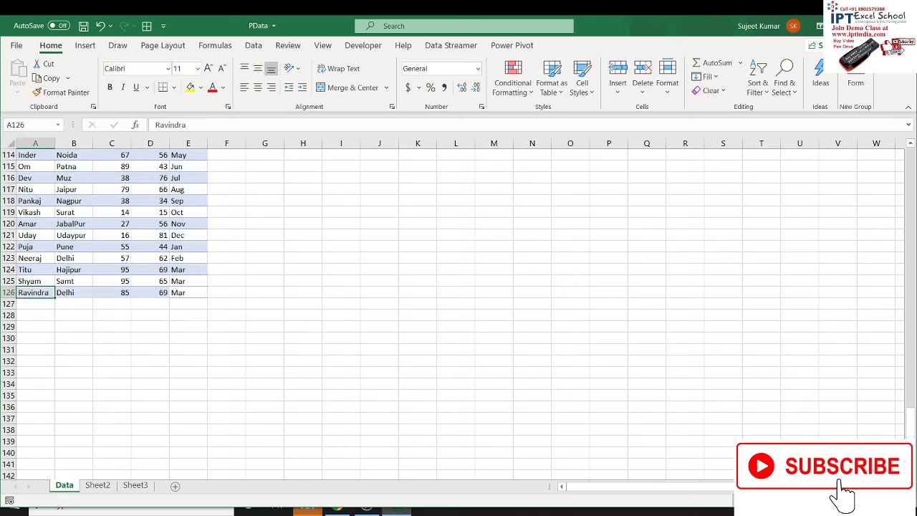
key("ctrl+w")
left_click(410, 268)
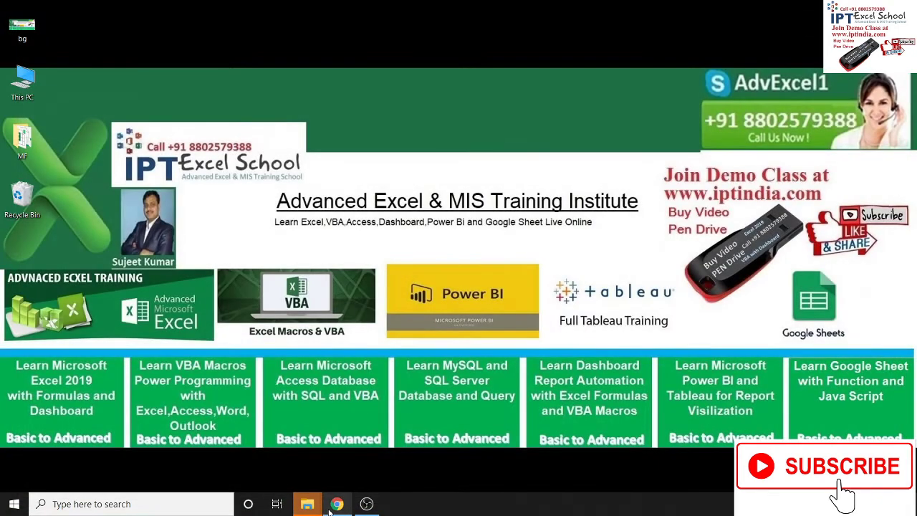
Step: Relaunch Excel via Start search 'exce', reopen PData from Recent, and enable its content
key("super")
type("exce")
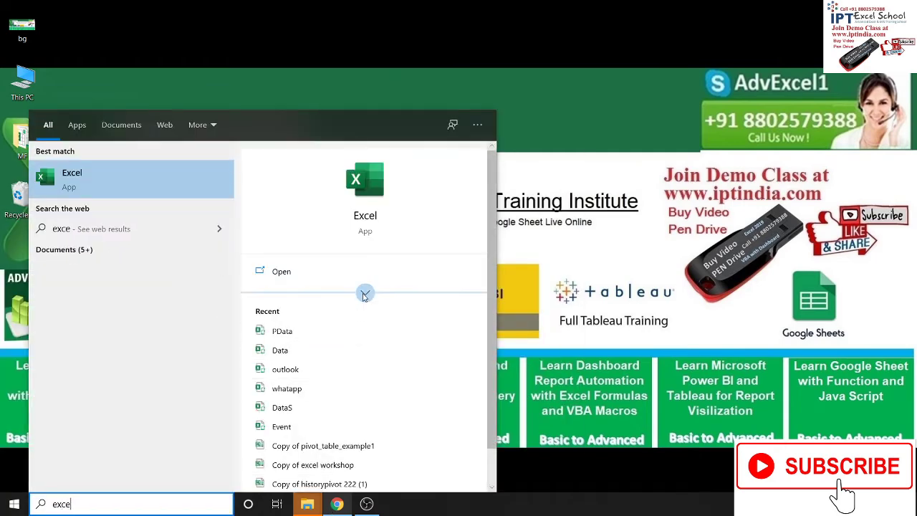
left_click(323, 334)
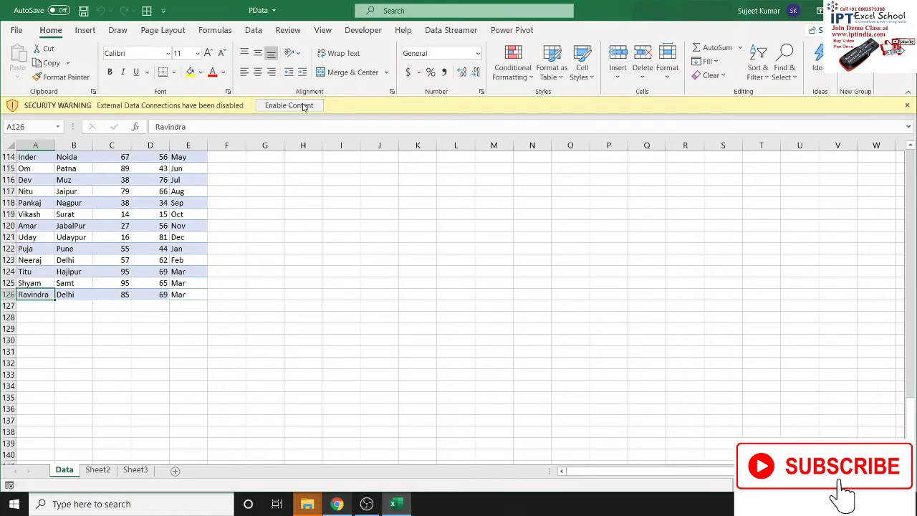
left_click(301, 106)
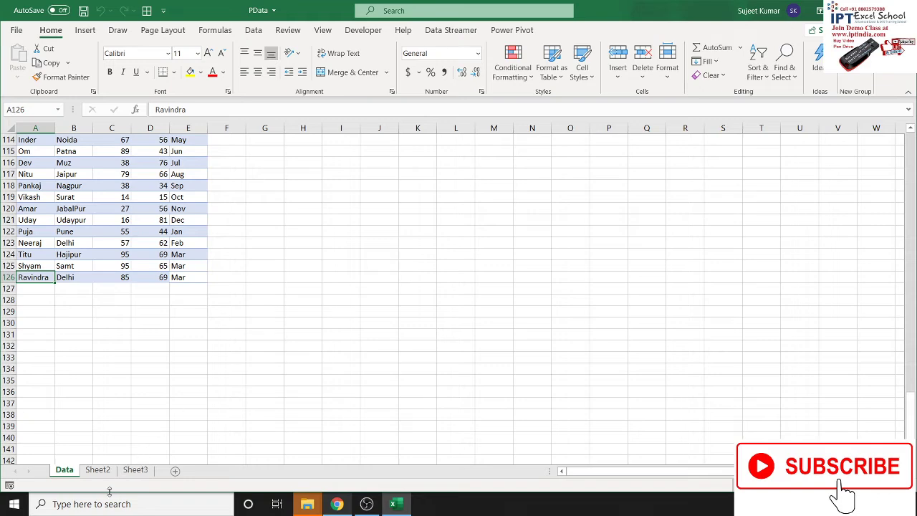
Step: Refresh Sheet2's pivot table and re-add Name to its rows
left_click(98, 470)
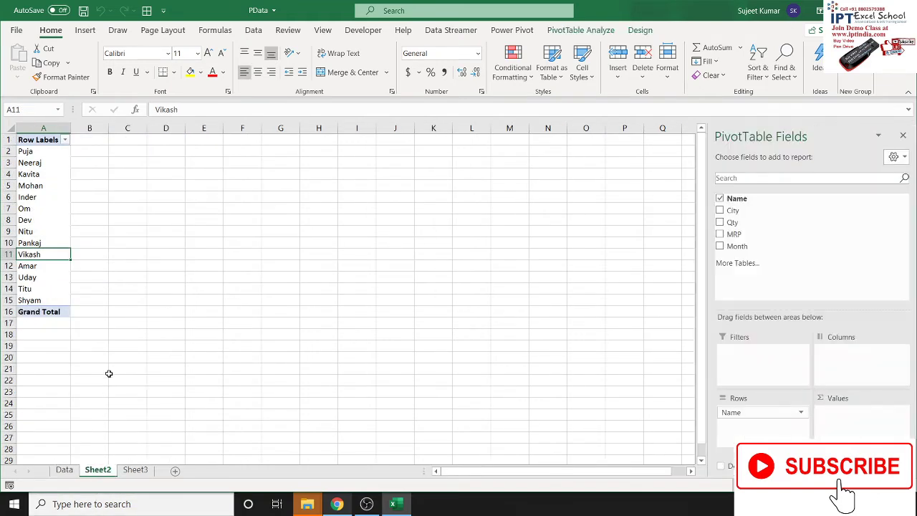
right_click(60, 209)
left_click(86, 257)
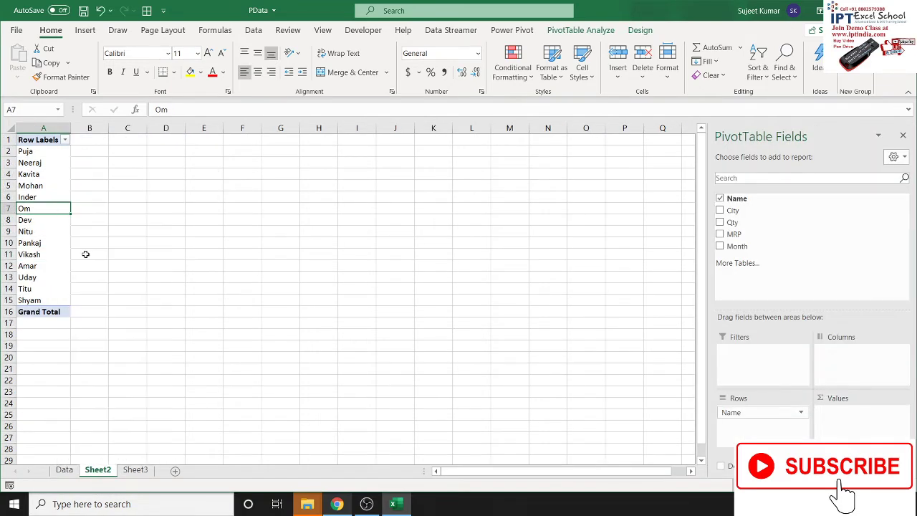
right_click(46, 232)
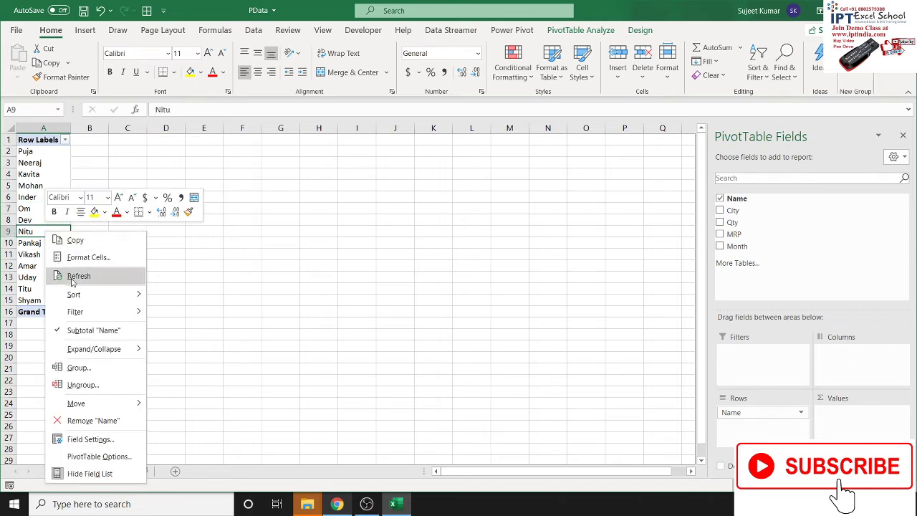
left_click(75, 276)
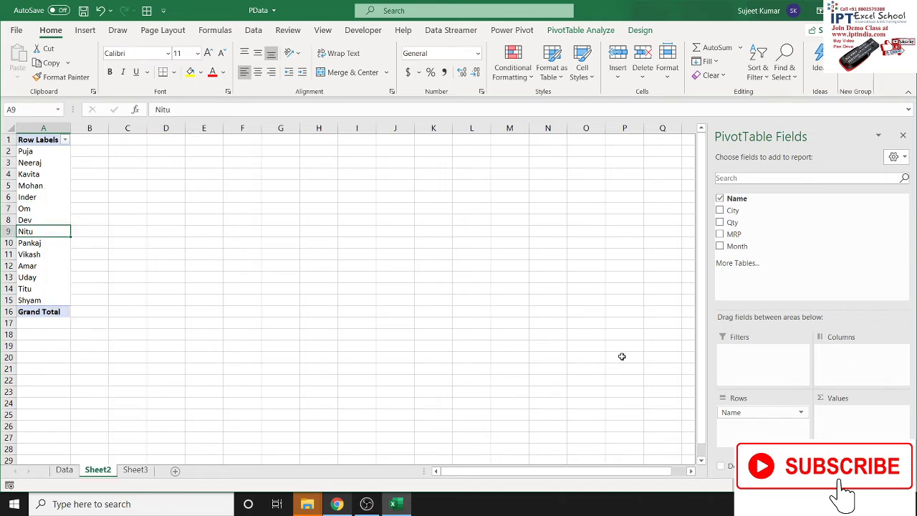
left_click(737, 199)
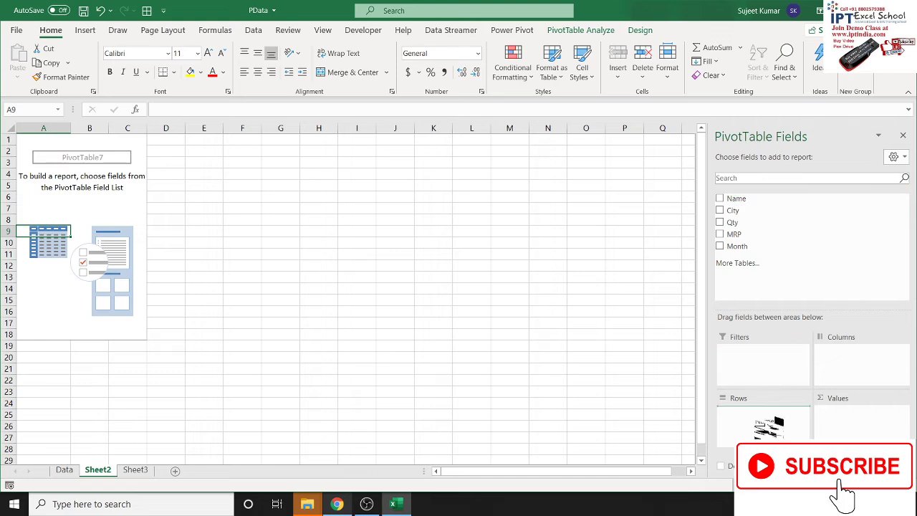
left_click_drag(759, 214, 764, 425)
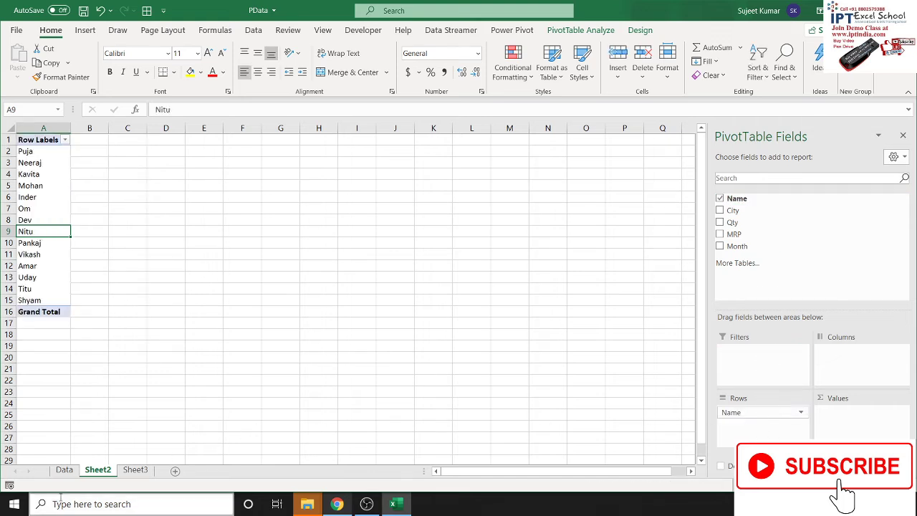
Step: Refresh the Sheet3 pivot so the new 85 raises the Qty Grand Total to 7312
left_click(144, 471)
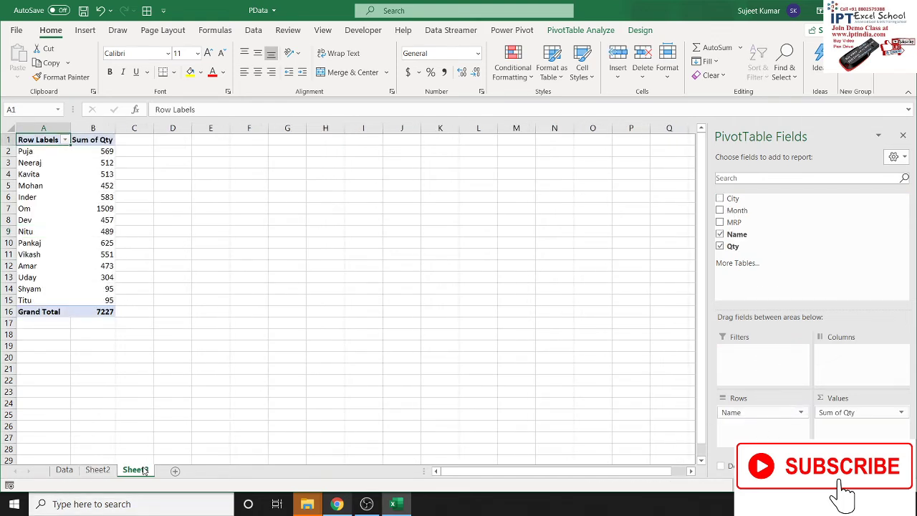
right_click(53, 256)
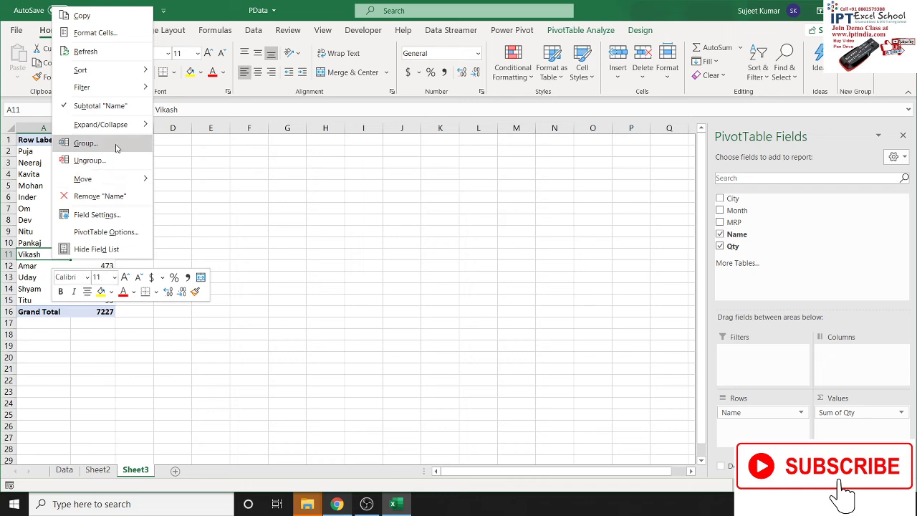
left_click(89, 52)
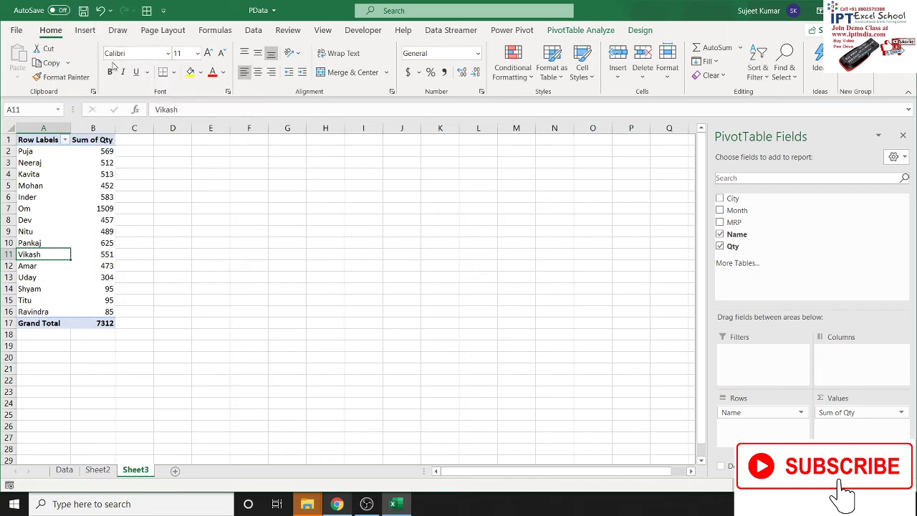
left_click(108, 470)
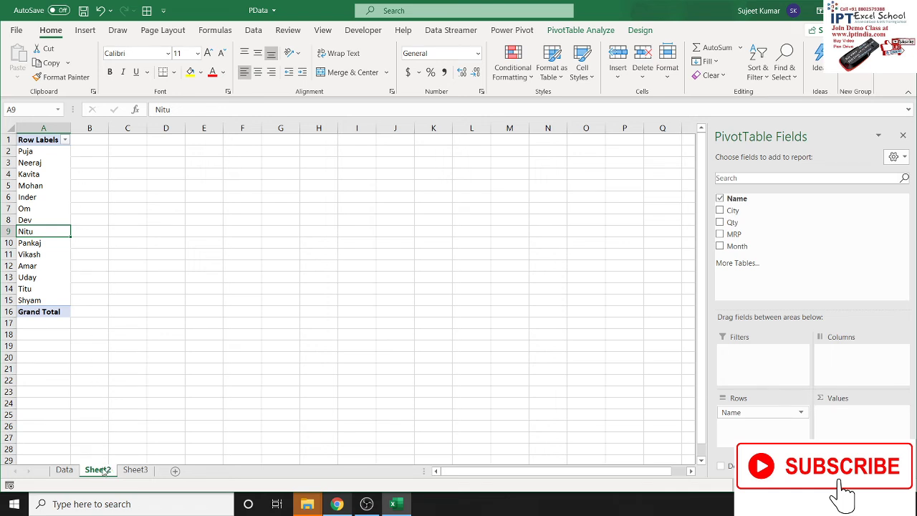
Step: Delete Sheet2, confirming the permanent deletion
right_click(104, 470)
left_click(170, 318)
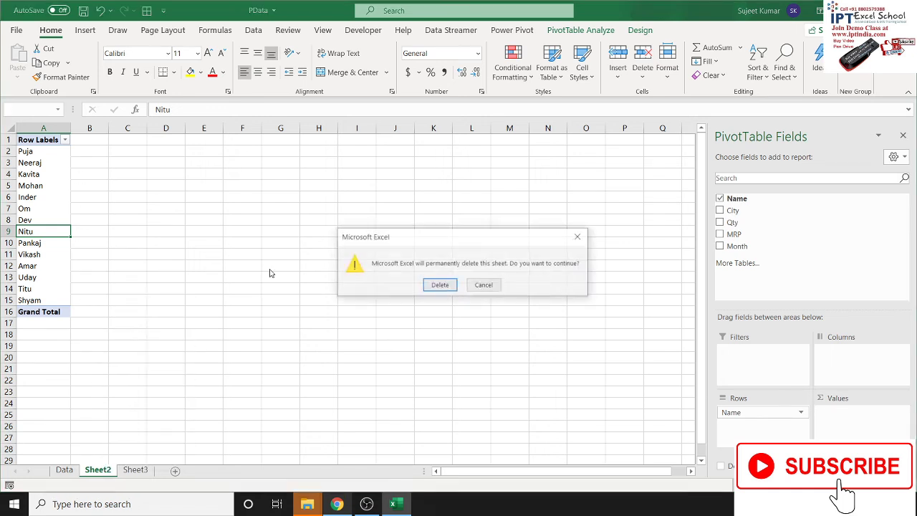
left_click(441, 286)
Step: Inspect the Sheet3 pivot values, selecting the new 85 row and the 489 total
right_click(94, 209)
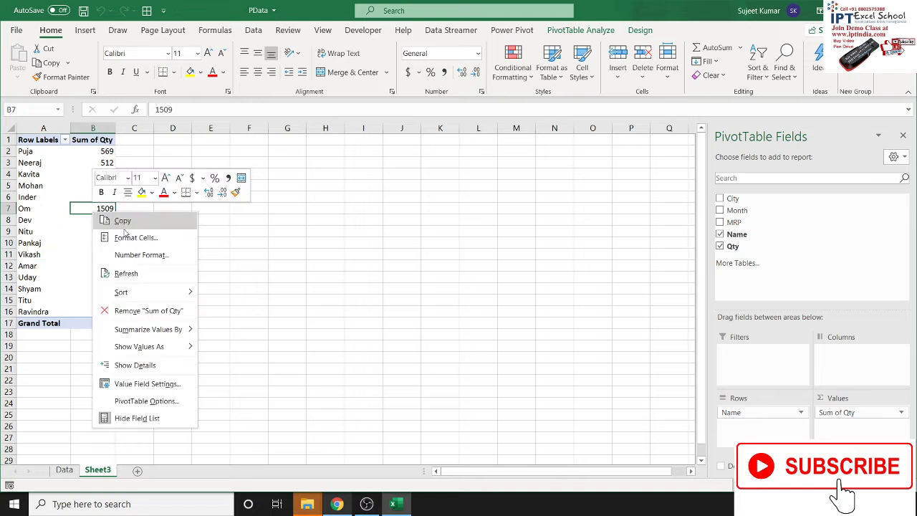
key("Escape")
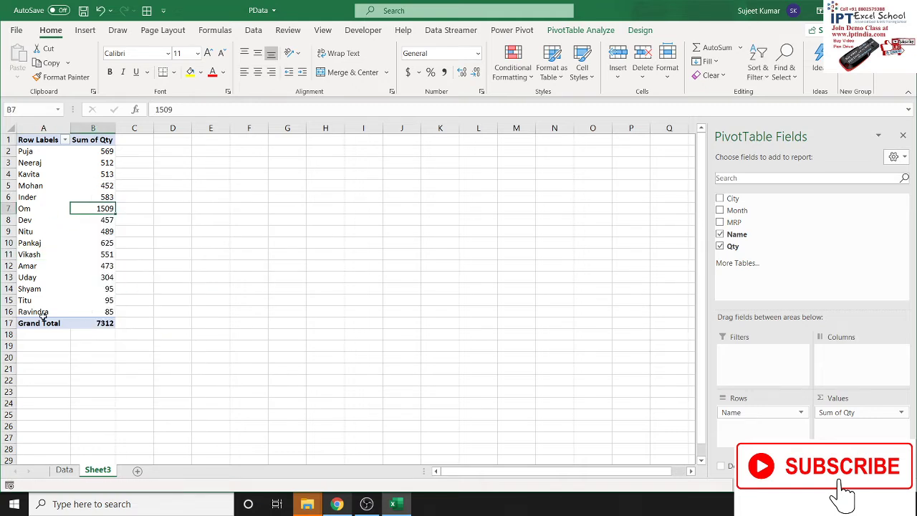
left_click_drag(43, 316, 93, 313)
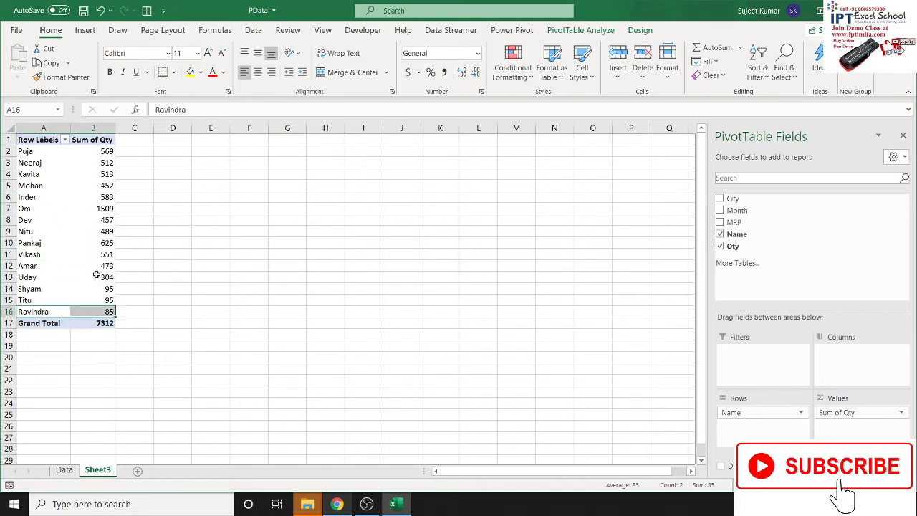
left_click(92, 230)
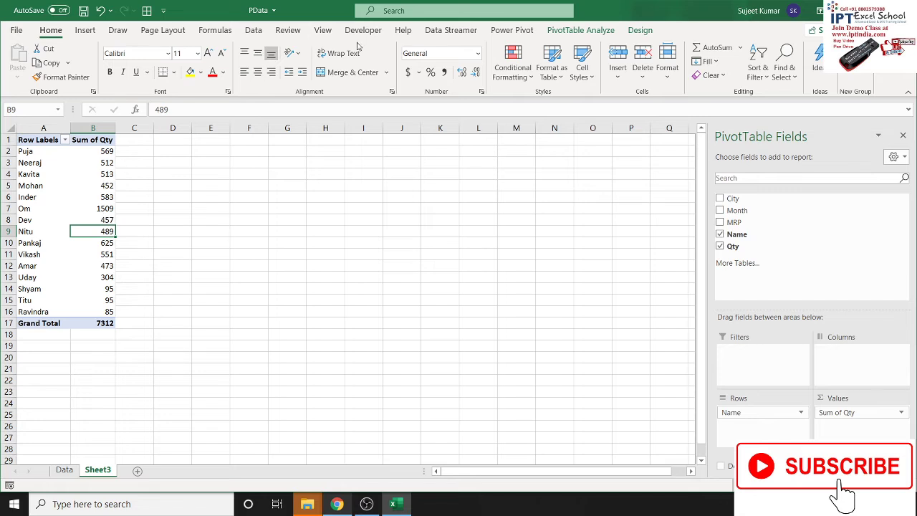
Step: View the PData connection's properties in Queries & Connections, then return to the Data sheet
left_click(255, 30)
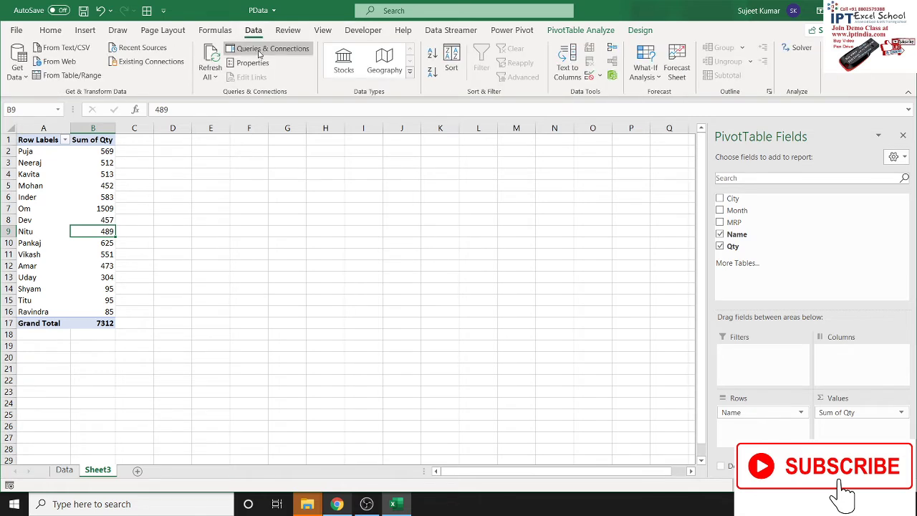
left_click(260, 49)
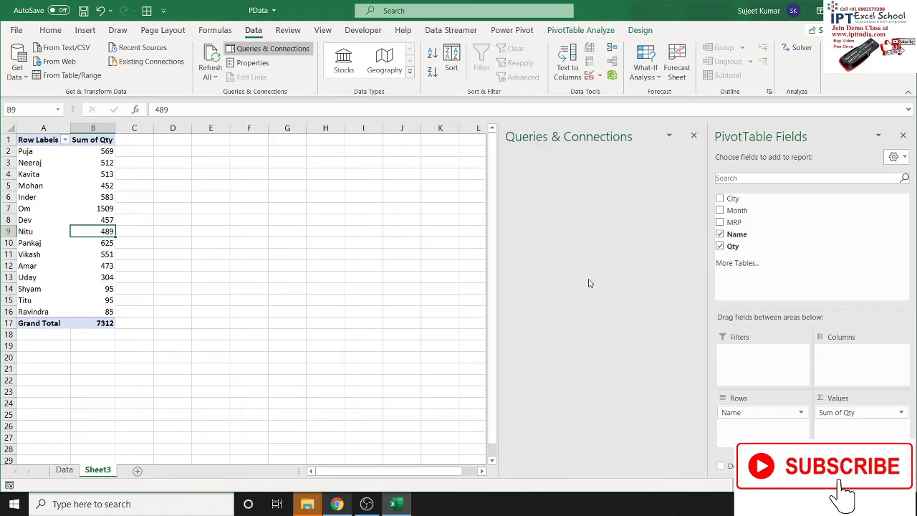
left_click(558, 211)
double_click(558, 211)
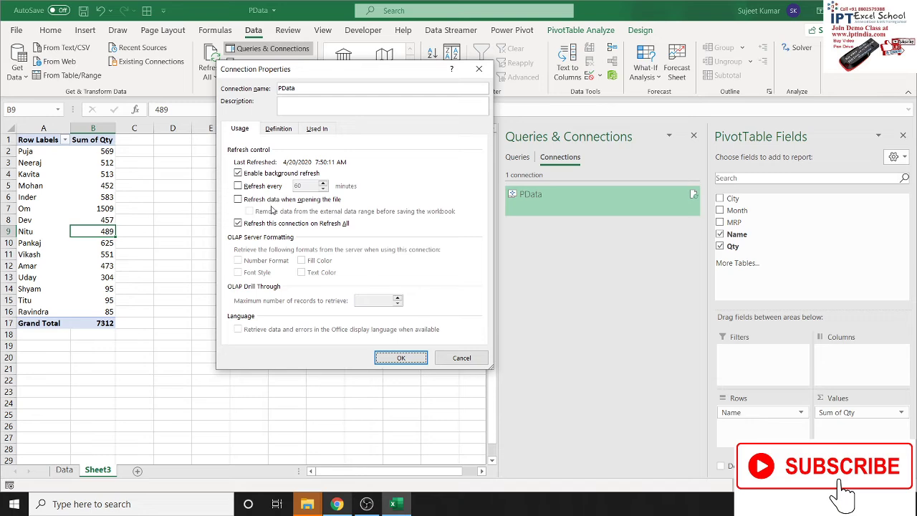
key("Return")
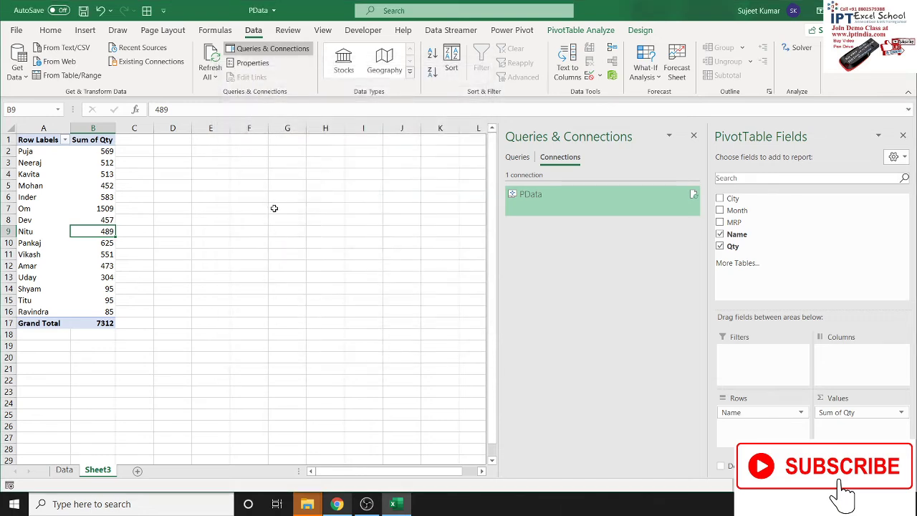
left_click(65, 470)
left_click(221, 128)
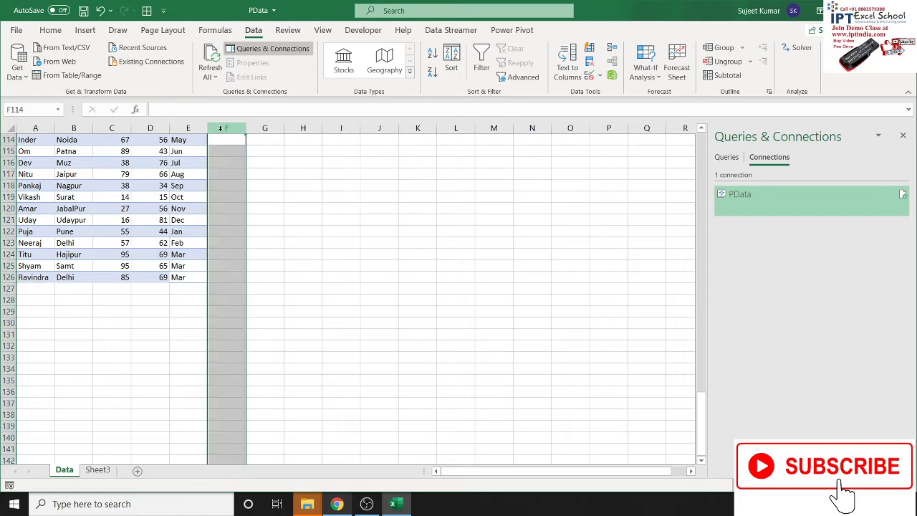
Step: Return the Data sheet selection to A1 and close the Queries & Connections pane
key("ctrl+Up")
key("Left")
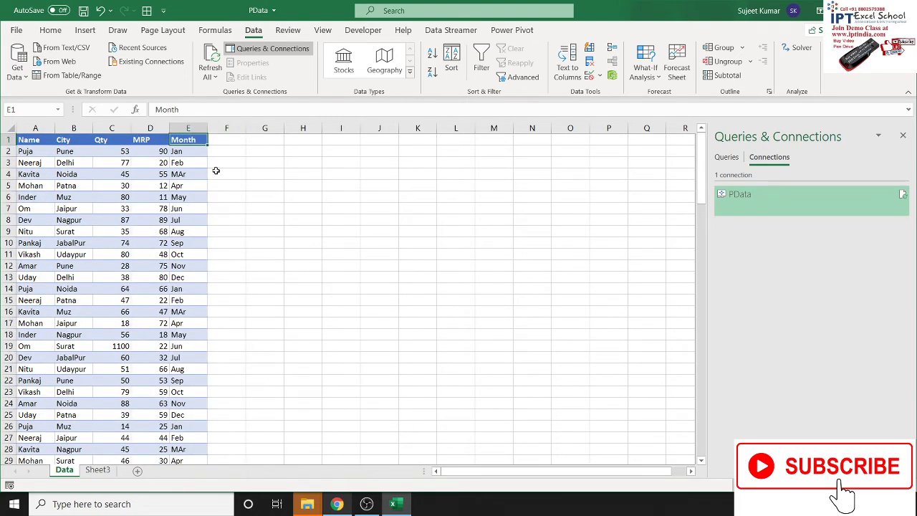
key("Left")
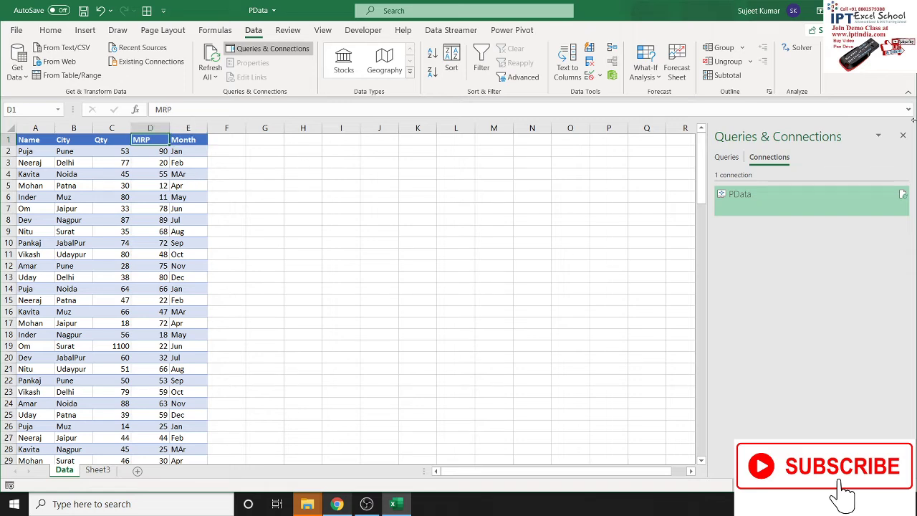
left_click(903, 136)
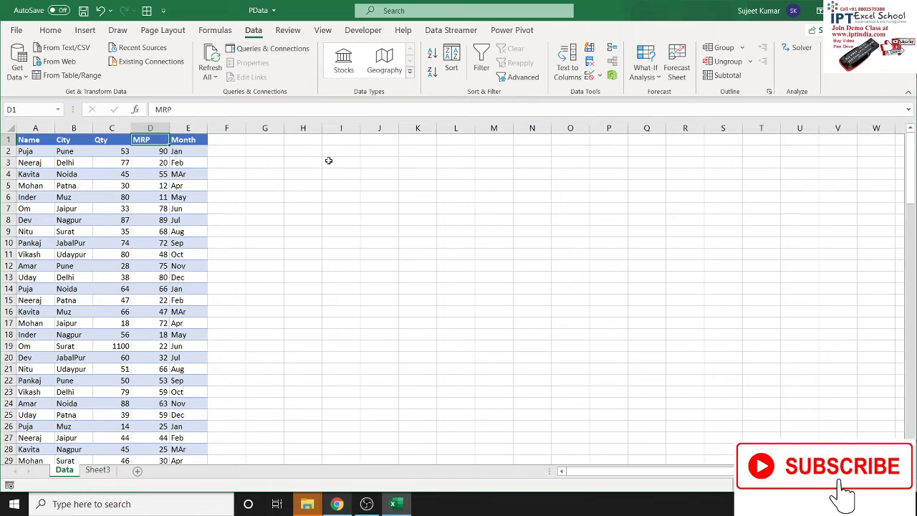
key("Left")
key("Left")
key("Left")
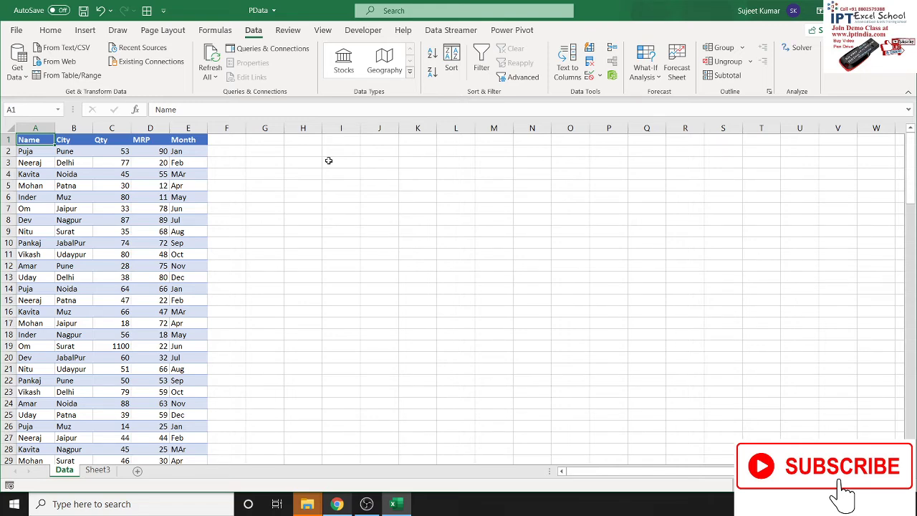
Step: Start a test OFFSET formula in I3 anchored at A1, with COUNTA(A:A) as height
left_click(328, 160)
type("=")
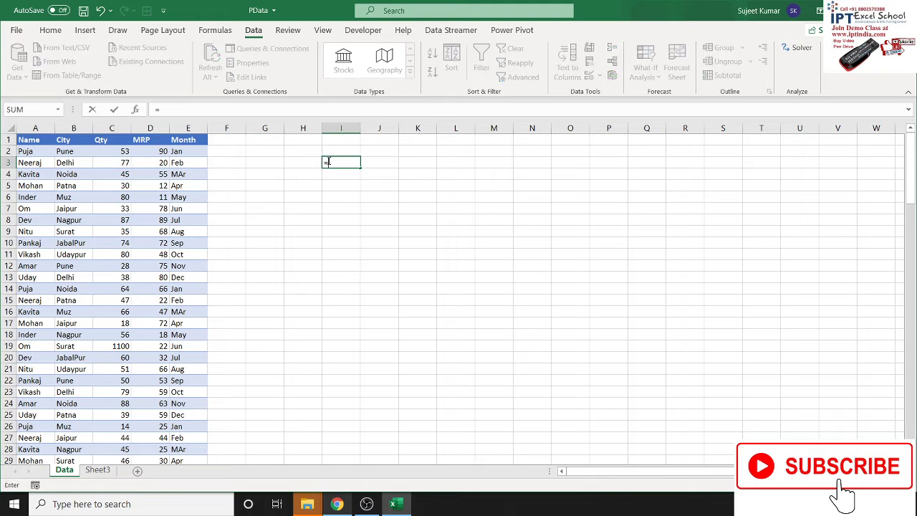
type("off")
key("Tab")
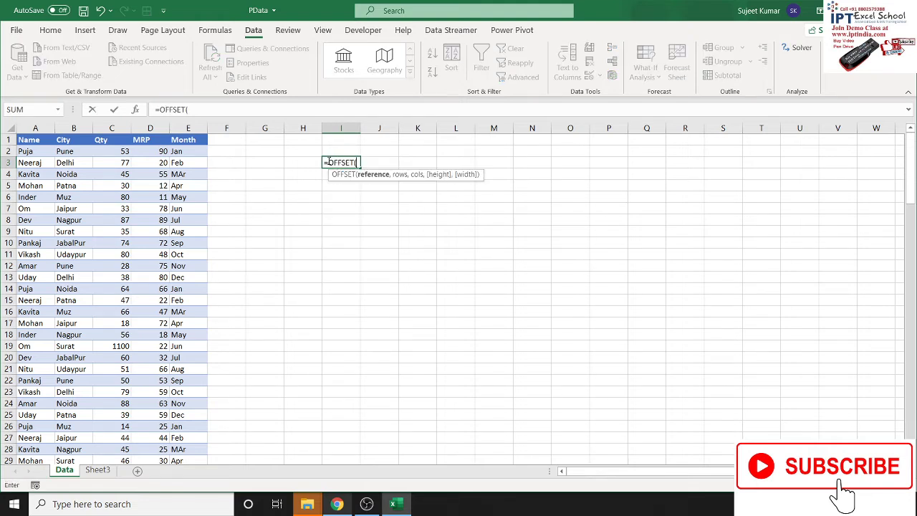
left_click(48, 137)
type(",")
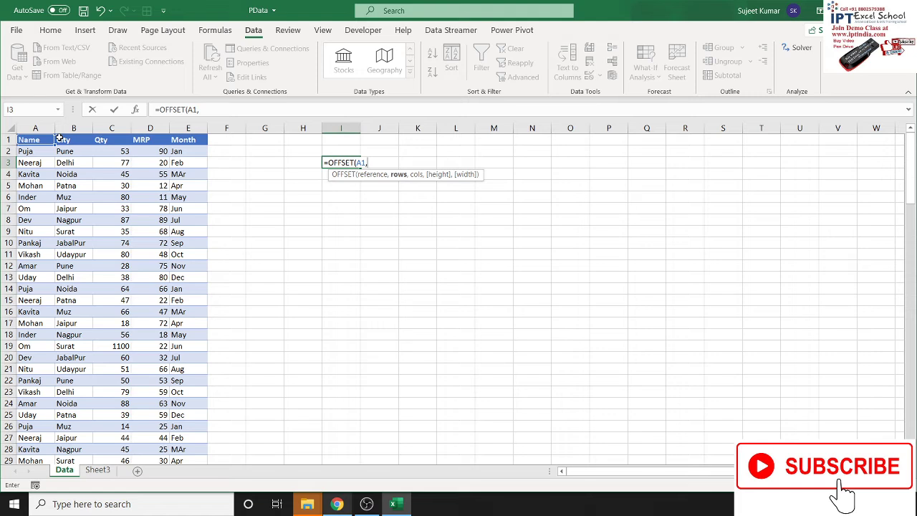
type("0,")
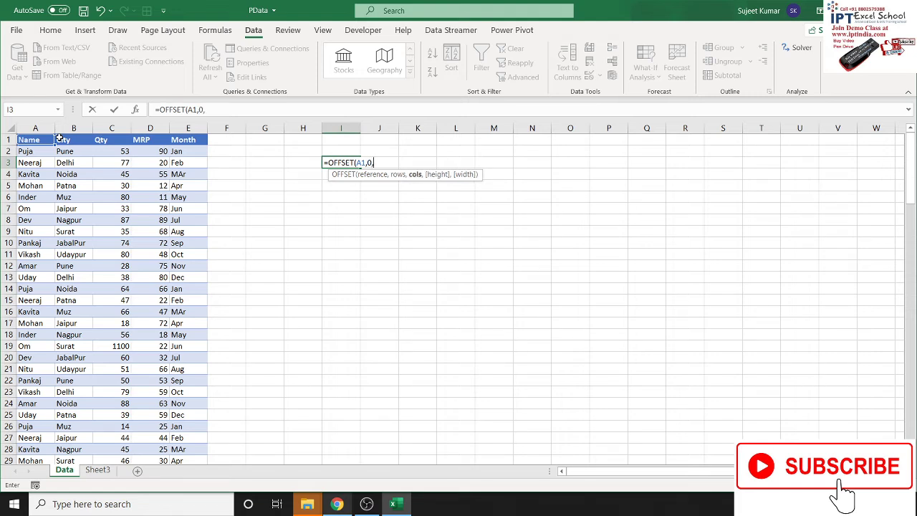
type("0,")
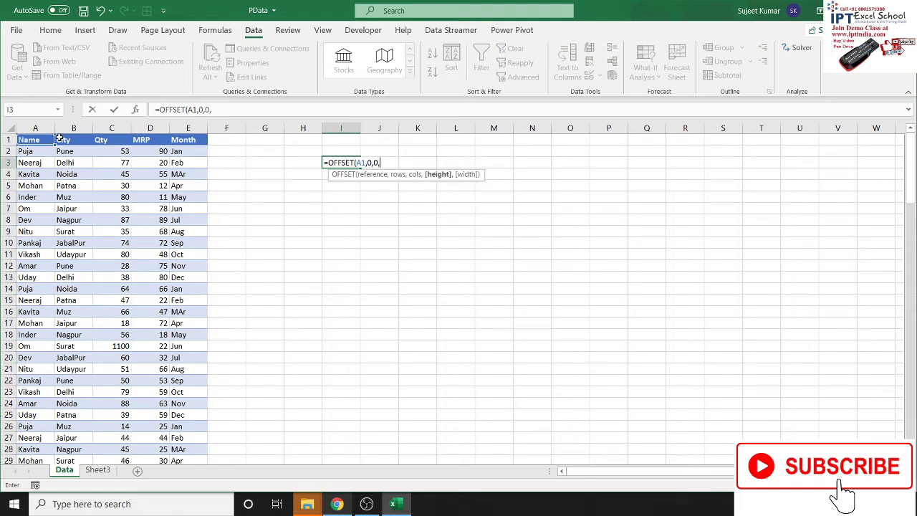
type("cou")
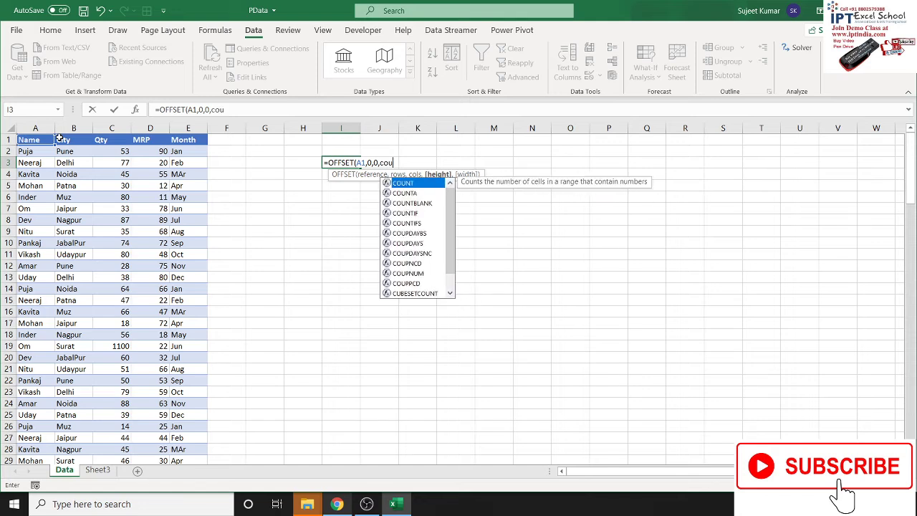
key("Down")
key("Tab")
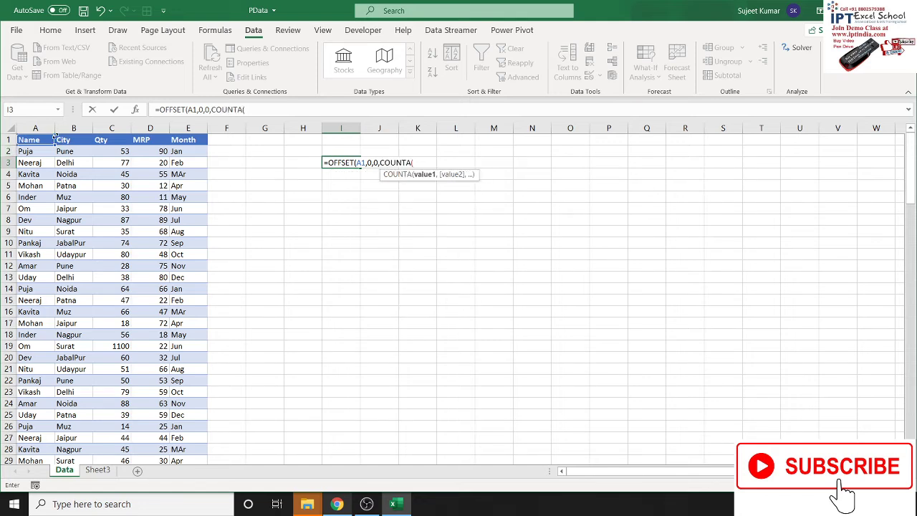
left_click(46, 127)
Step: Add COUNTA(1:1) as the width and enter the finished OFFSET formula
type(")")
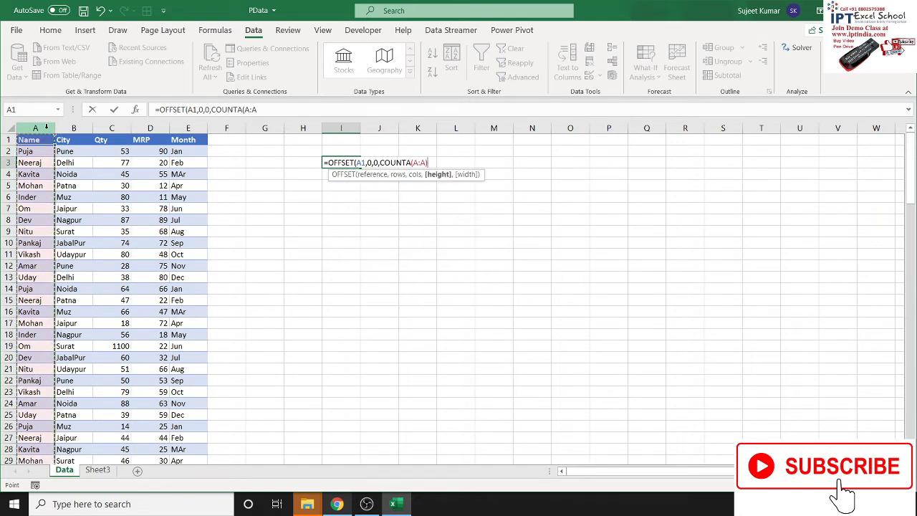
type(",co")
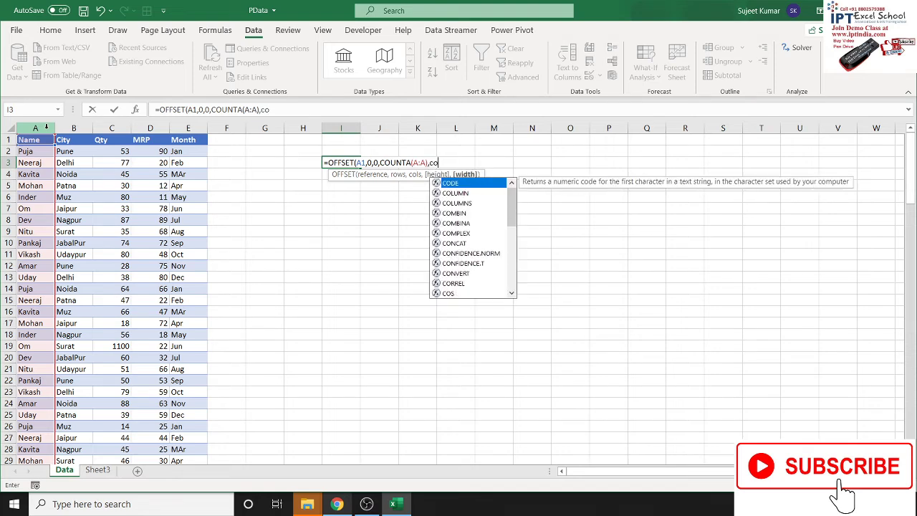
type("u")
key("Down")
key("Escape")
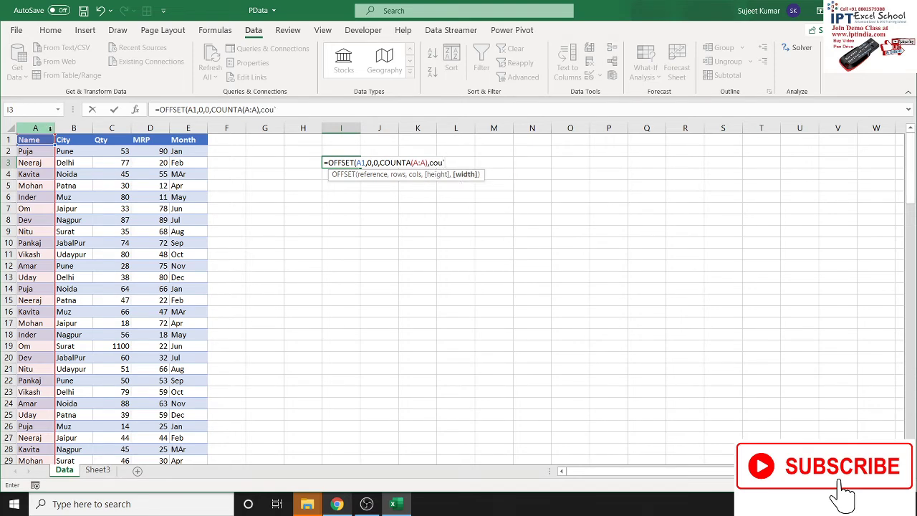
key("BackSpace")
key("Down")
key("Tab")
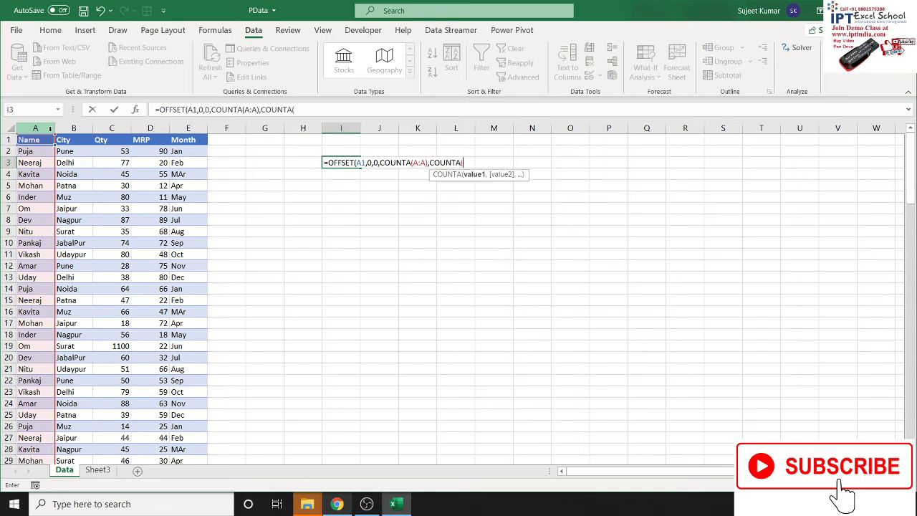
left_click(6, 140)
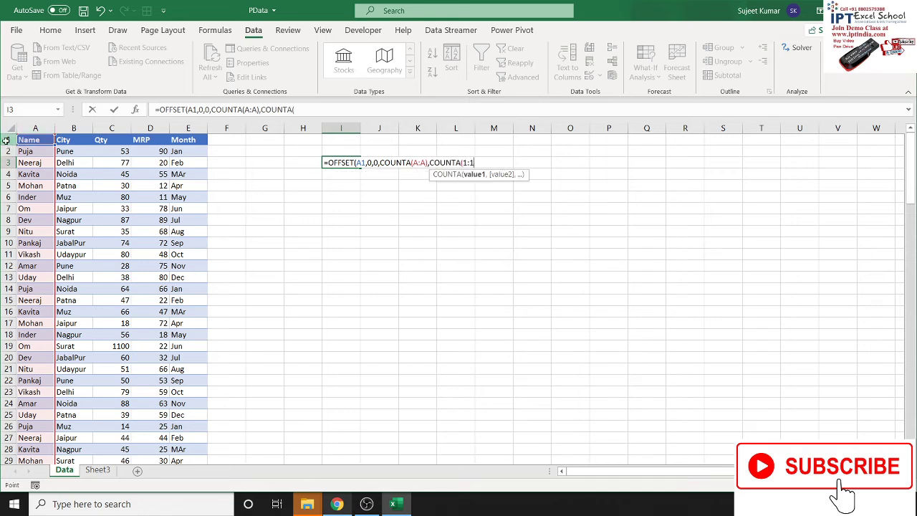
type(")")
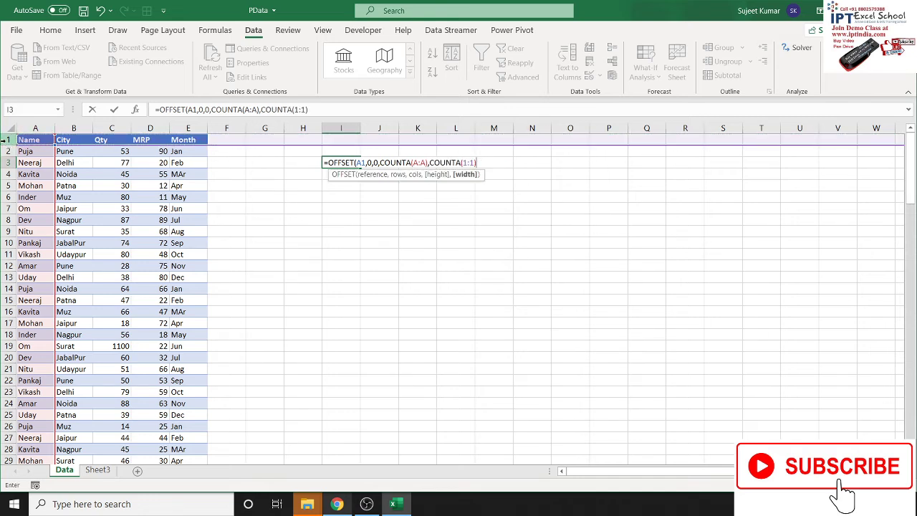
key("Return")
key("Return")
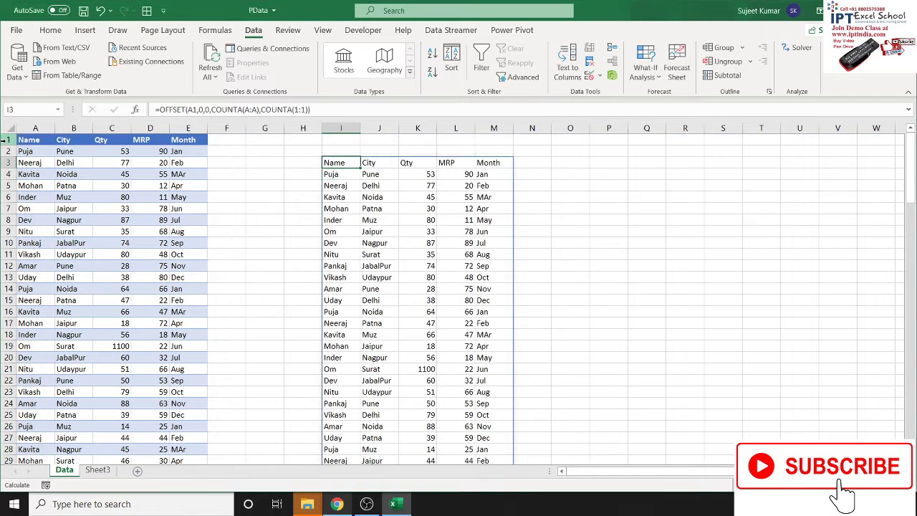
Step: Make the A1, A:A and 1:1 references absolute, copy the formula, then clear I3
left_click(196, 110)
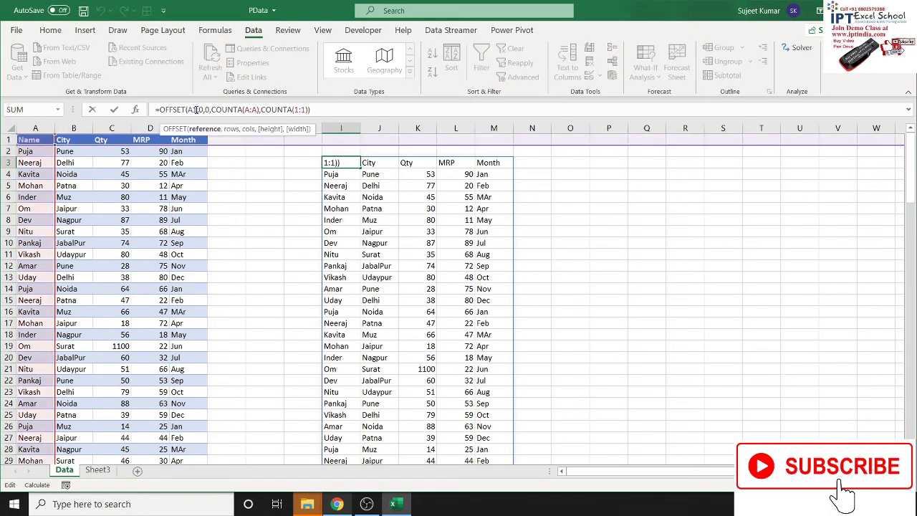
key("F4")
left_click(255, 110)
key("F4")
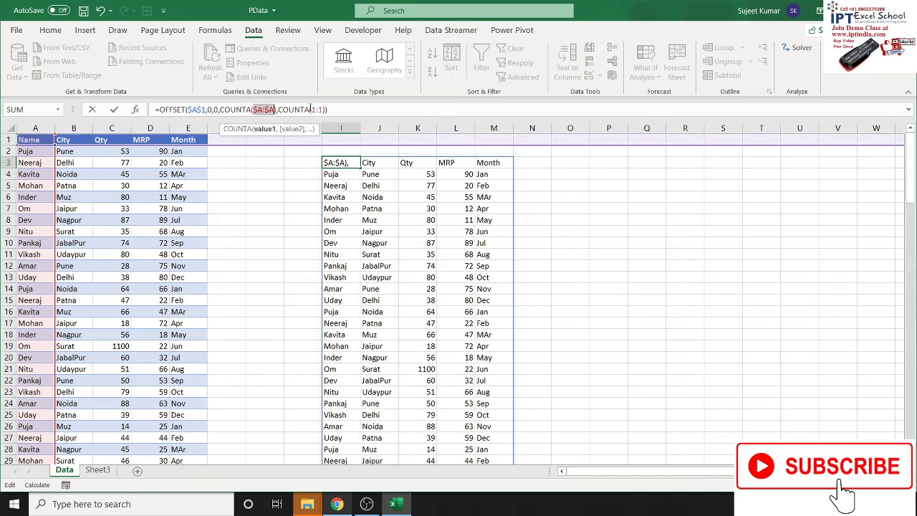
left_click(315, 109)
key("F4")
left_click_drag(352, 109, 130, 99)
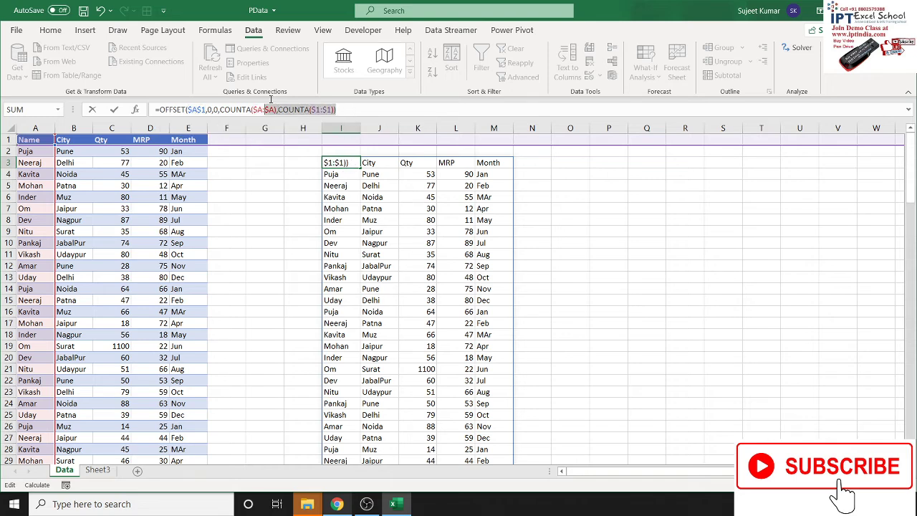
key("Escape")
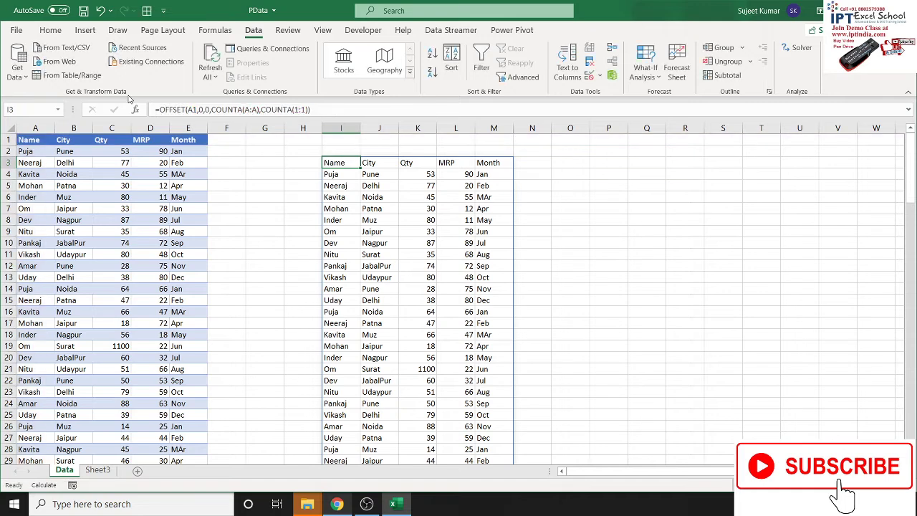
key("Delete")
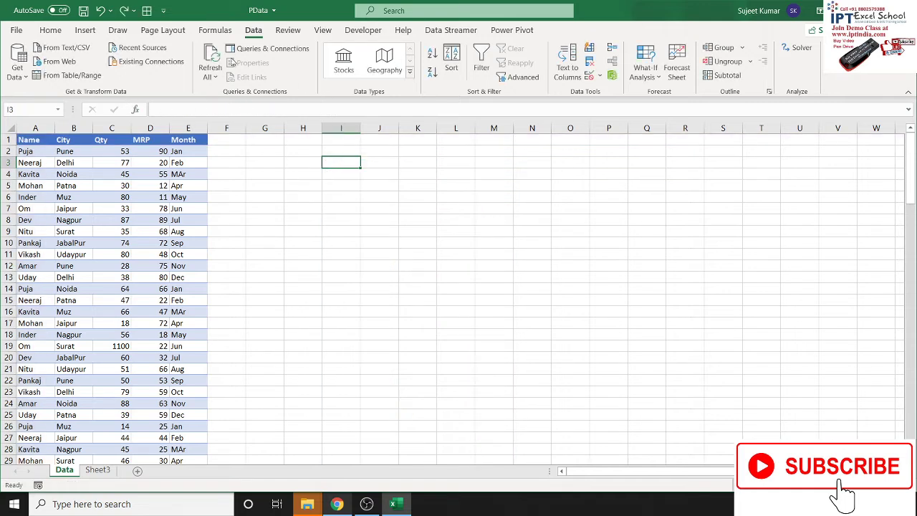
Step: Define the name PData referring to the copied OFFSET/COUNTA formula, then show Sheet3
left_click(215, 30)
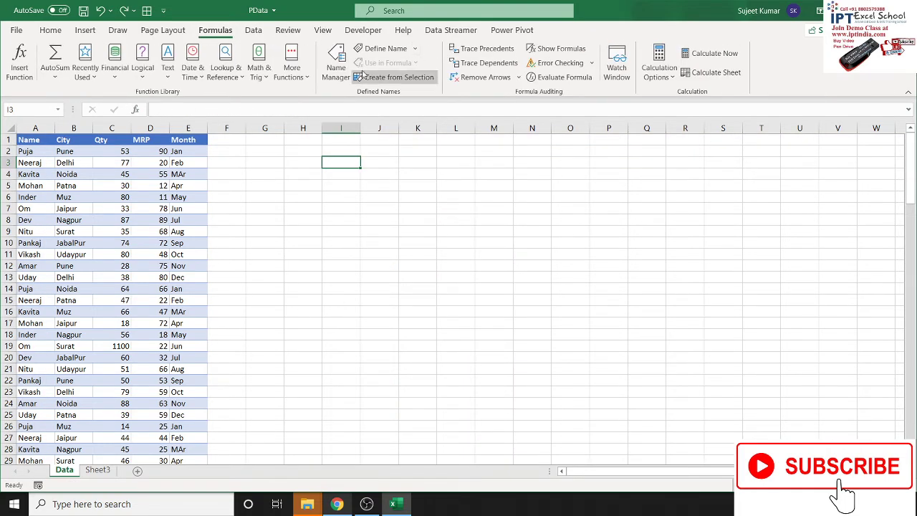
left_click(380, 49)
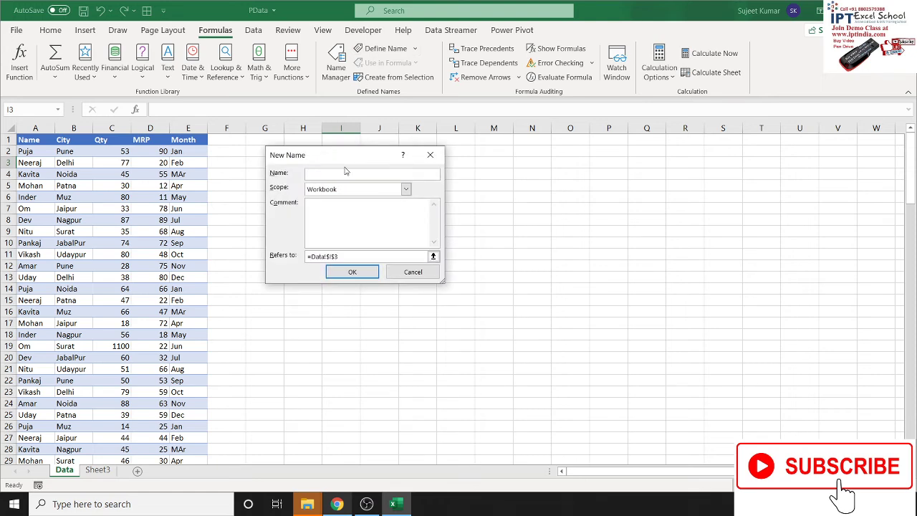
type("PData")
left_click_drag(352, 256, 287, 250)
type("=")
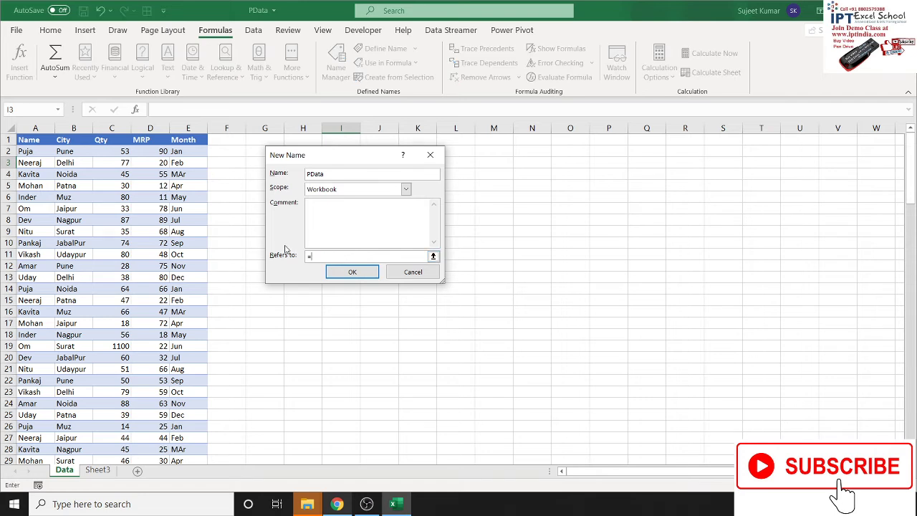
key("ctrl+v")
left_click(353, 273)
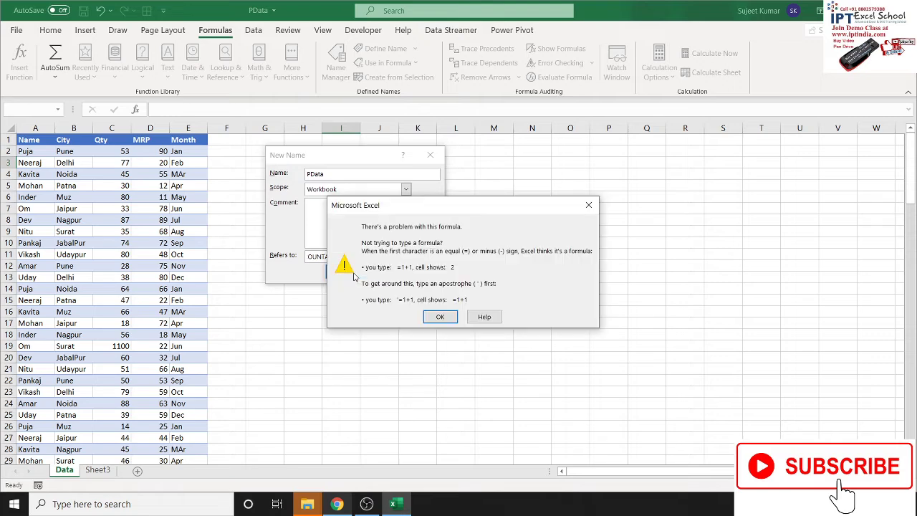
left_click(440, 317)
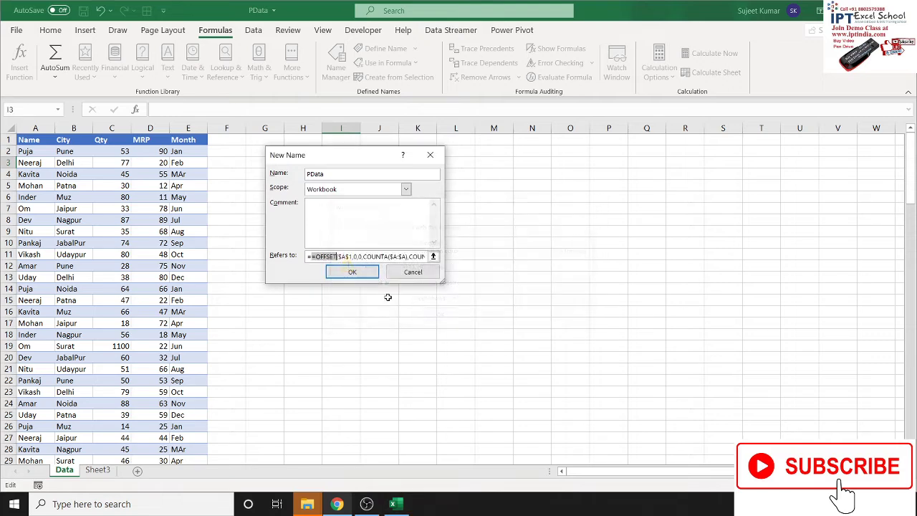
left_click(316, 258)
key("BackSpace")
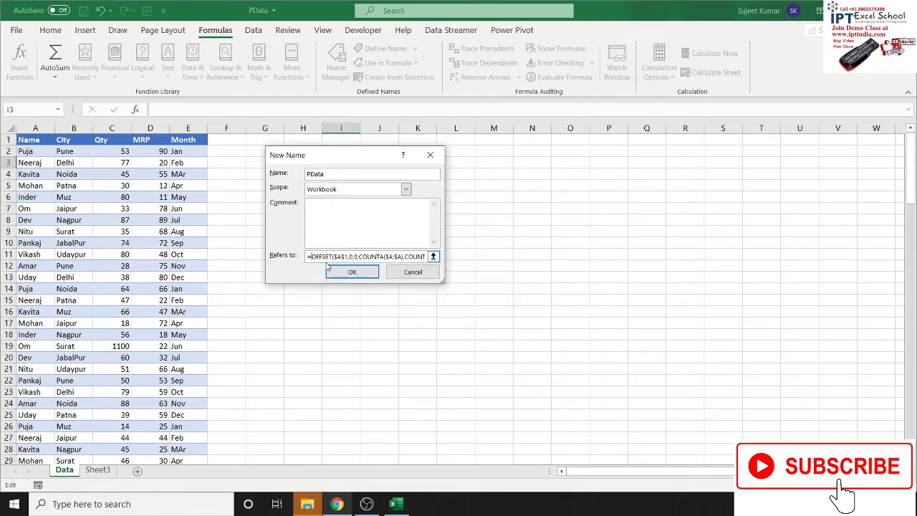
left_click(351, 270)
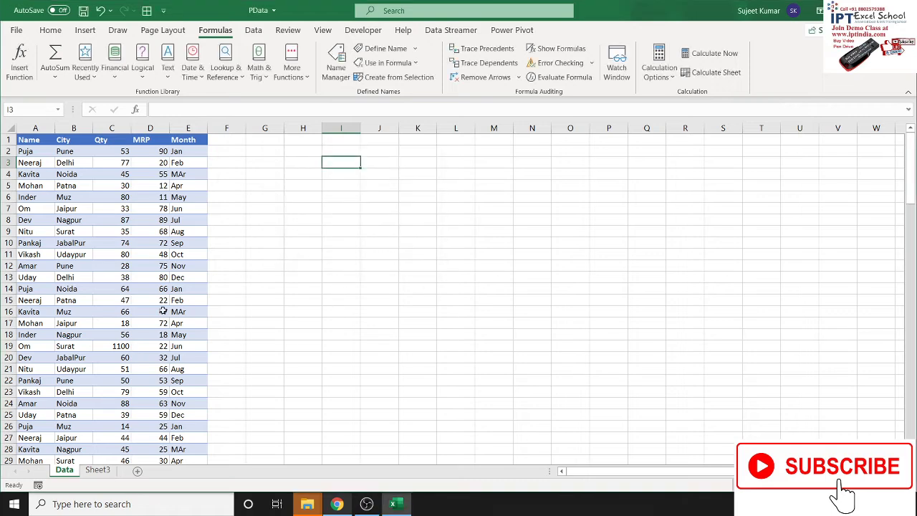
left_click(98, 471)
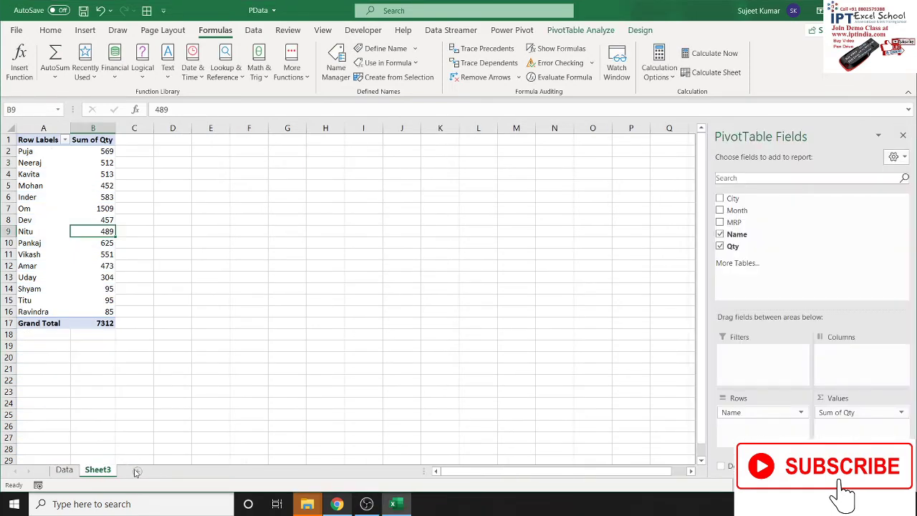
Step: Add a new sheet and start a PivotTable using PData as its source range
left_click(138, 471)
left_click(50, 30)
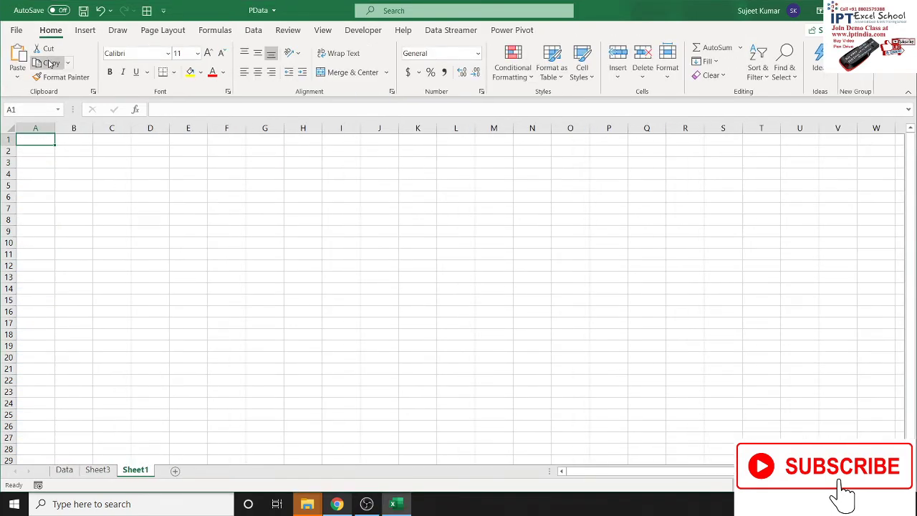
left_click(249, 32)
left_click(84, 30)
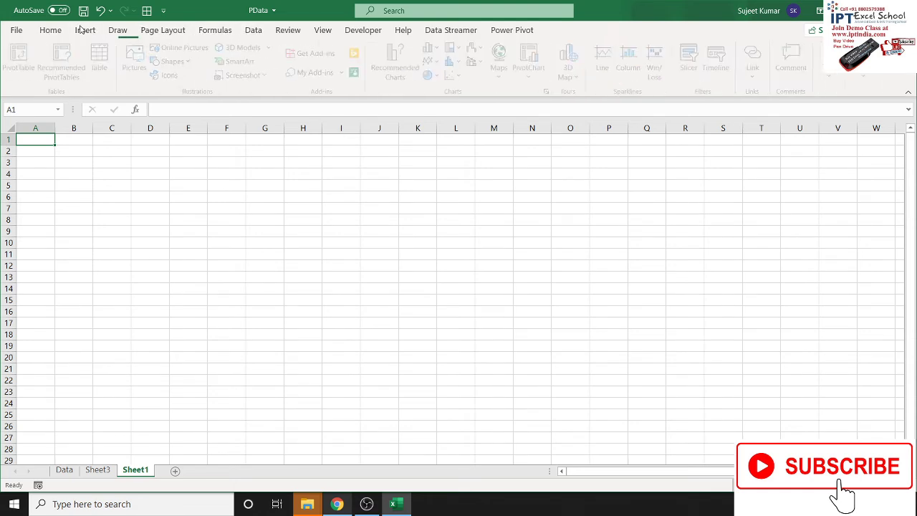
left_click(21, 61)
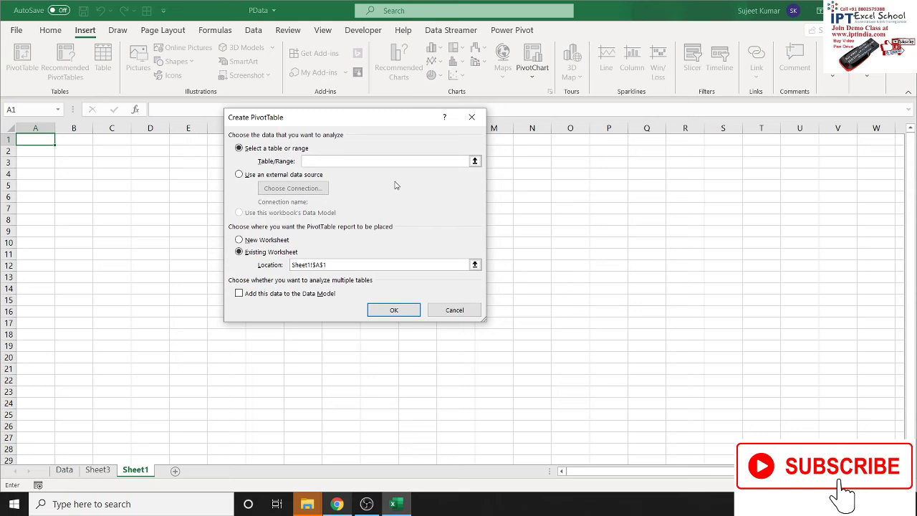
type("PData")
Step: Build the Sheet1 pivot with Name as rows, Sum of Qty as values and Month as filter
left_click(401, 315)
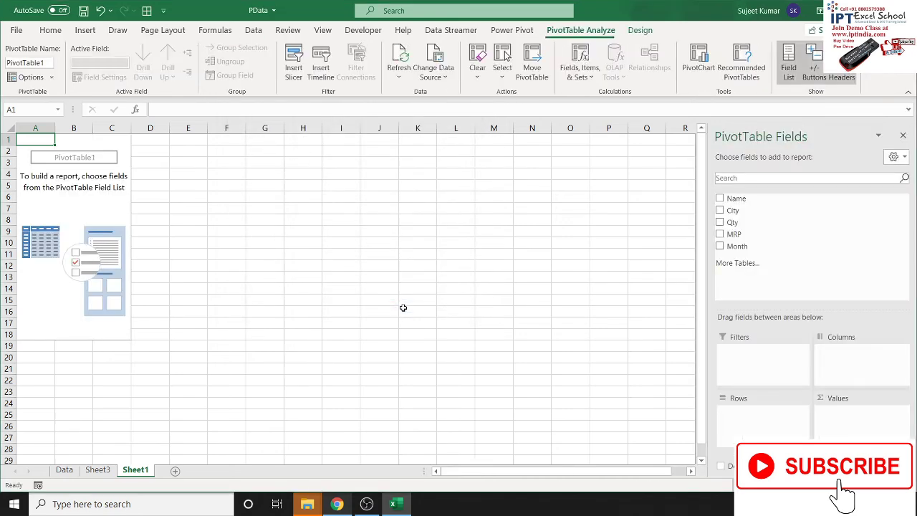
left_click_drag(774, 201, 771, 430)
left_click_drag(738, 246, 858, 358)
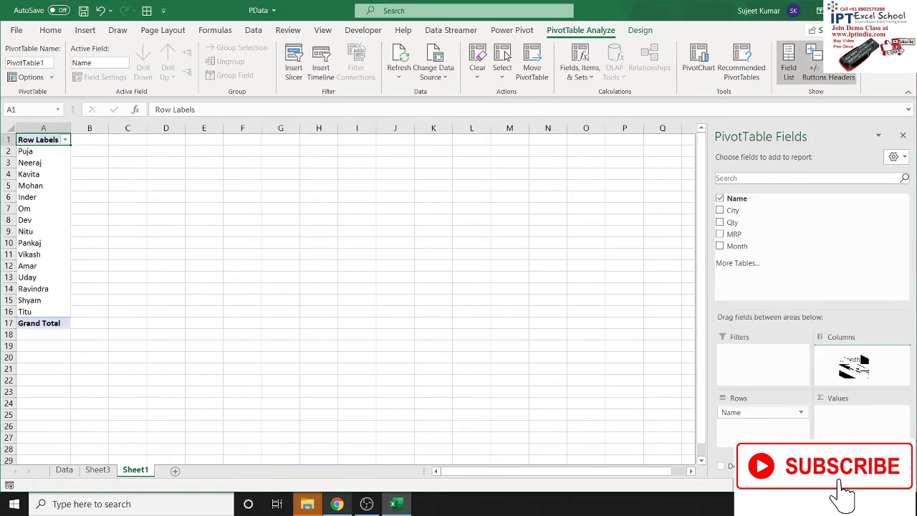
mouse_move(738, 239)
left_mouse_down()
mouse_move(866, 422)
mouse_move(860, 414)
left_mouse_up()
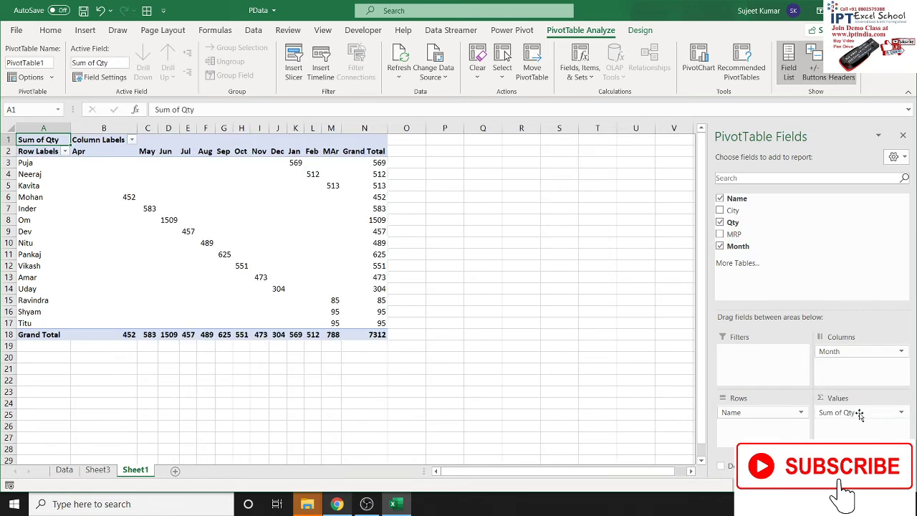
left_click_drag(856, 351, 768, 358)
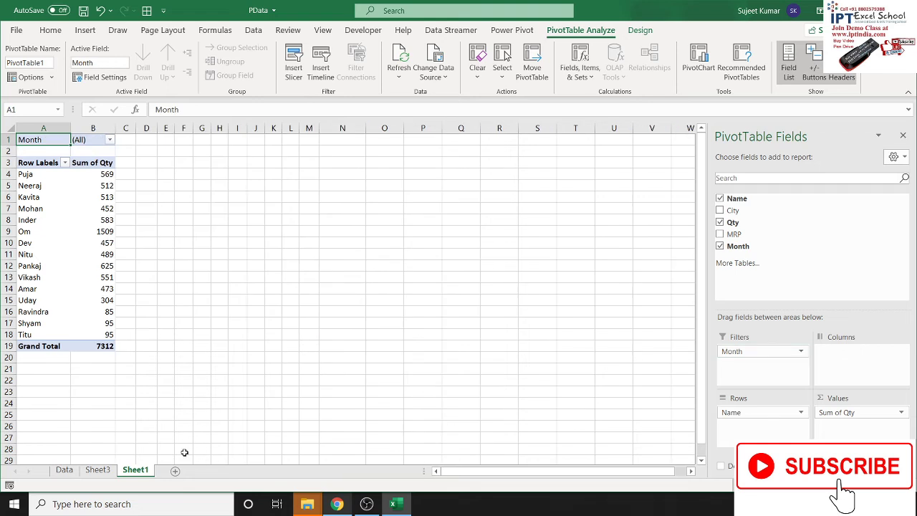
left_click(256, 208)
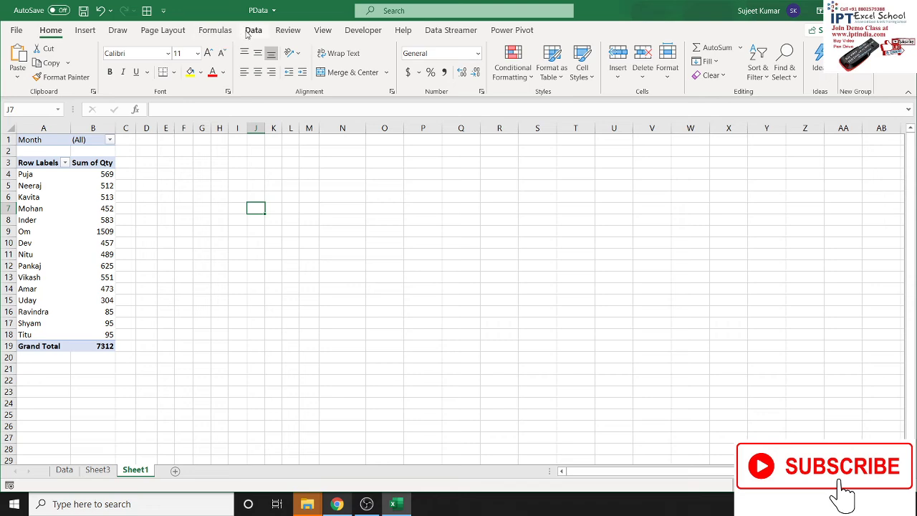
Step: Review PData's OFFSET formula in Name Manager, then minimise Excel to the desktop
left_click(215, 30)
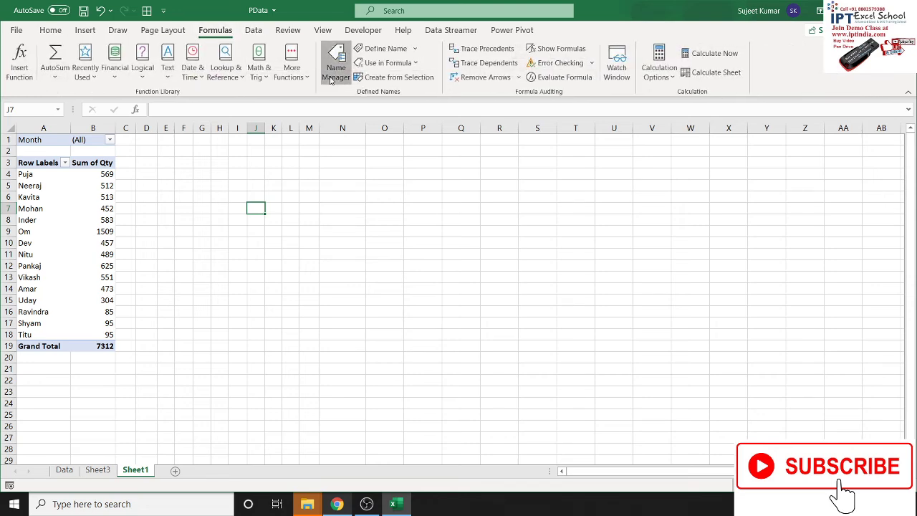
left_click(331, 79)
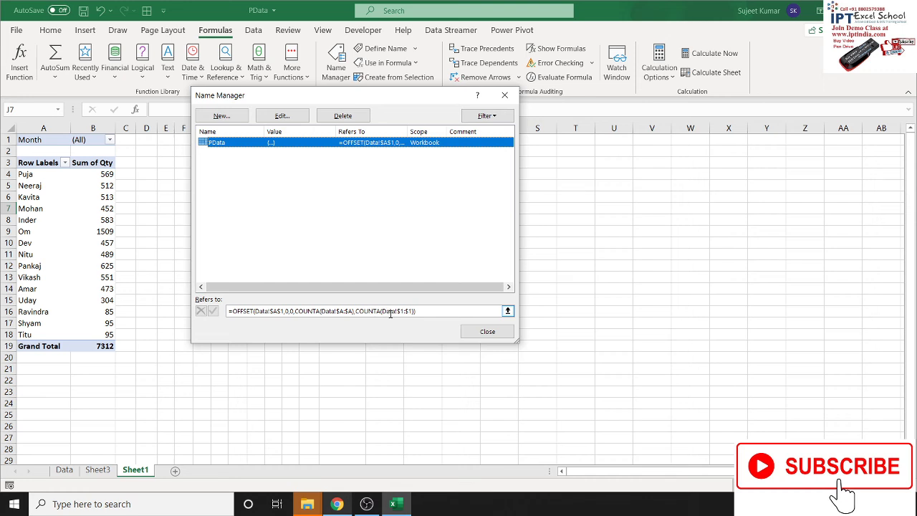
left_click(487, 331)
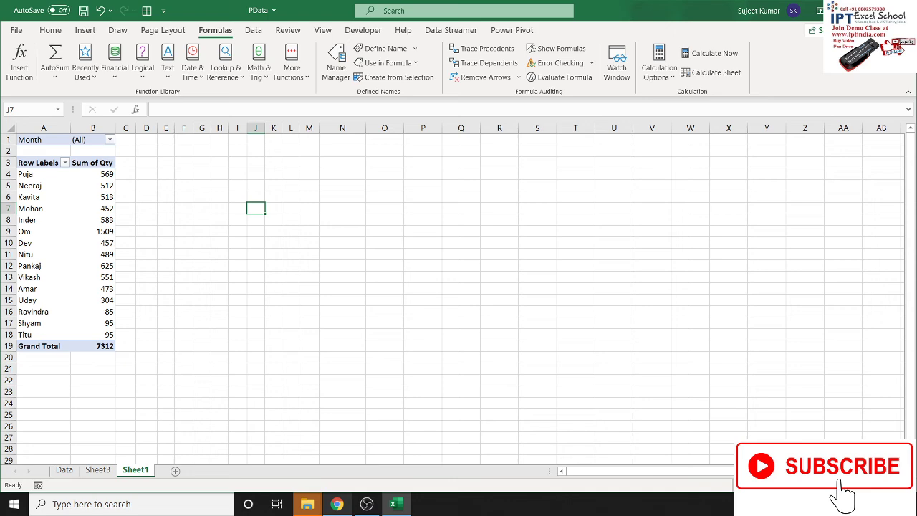
key("super+d")
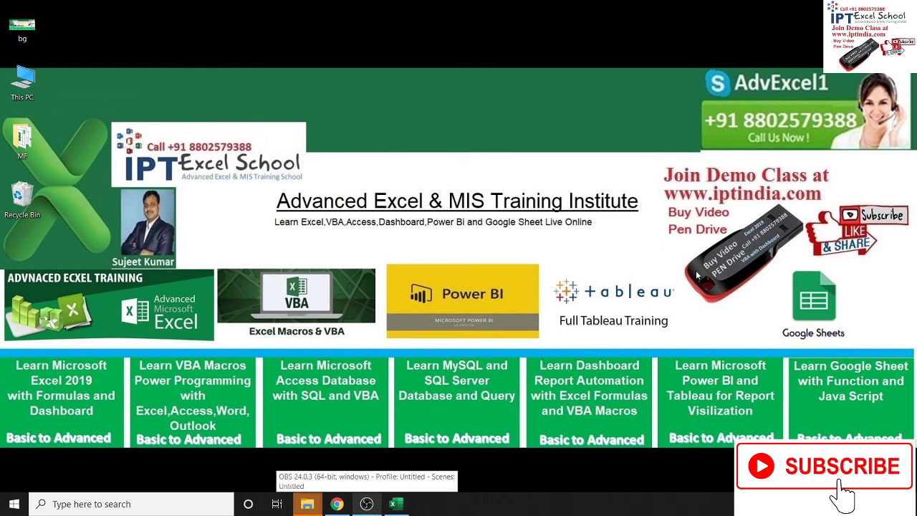
left_click(684, 105)
left_click_drag(684, 101, 858, 142)
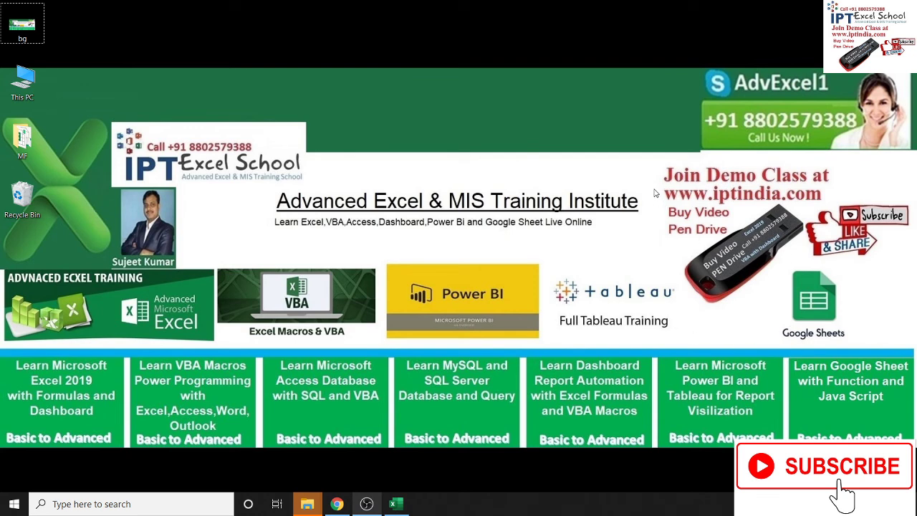
mouse_move(655, 187)
left_mouse_down()
mouse_move(737, 189)
mouse_move(833, 210)
left_mouse_up()
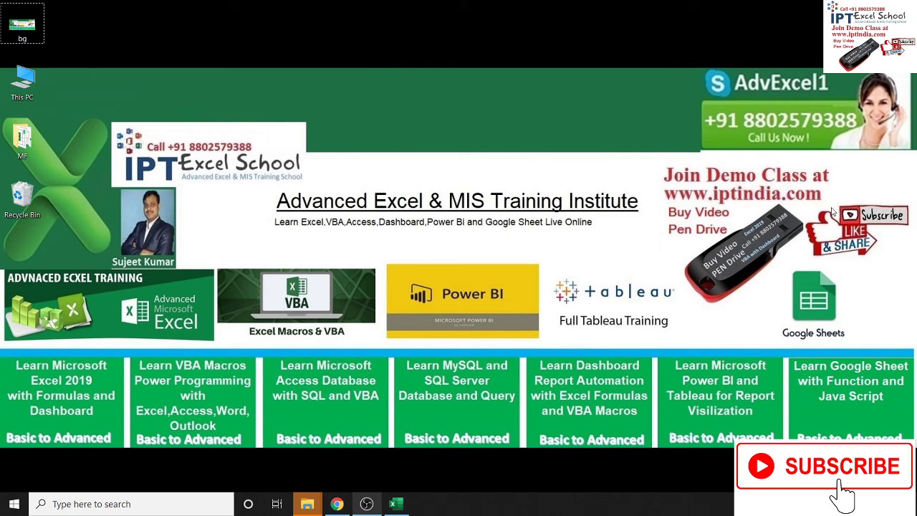